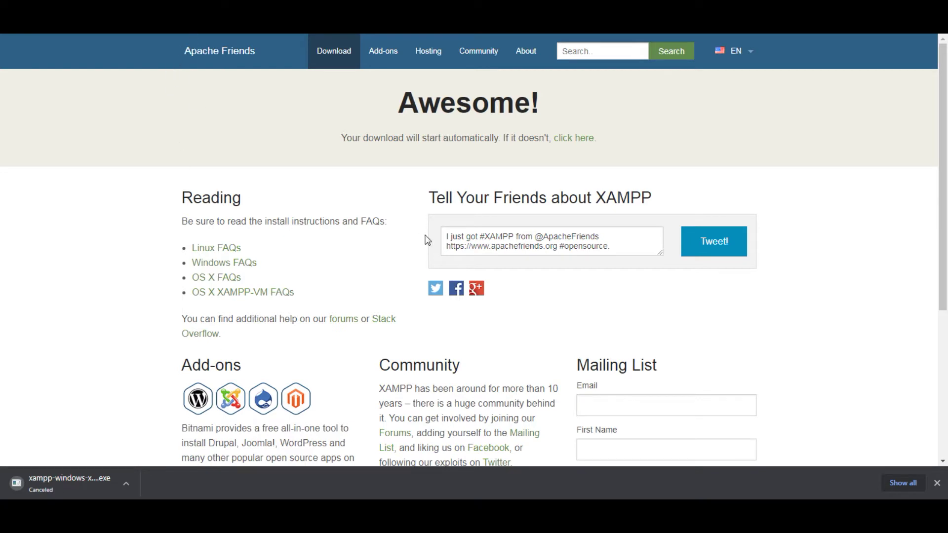
Check the XAMPP installer's file name in the browser's downloads list and open the Google home page.
{"action": "scroll", "coordinate": [411, 245], "scroll_direction": "down", "scroll_amount": 2}
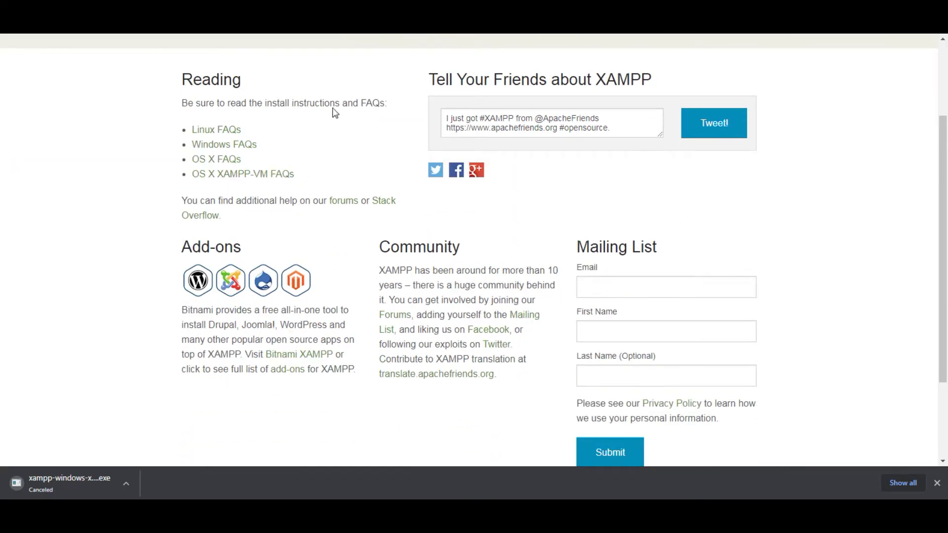
{"action": "key", "text": "ctrl+j"}
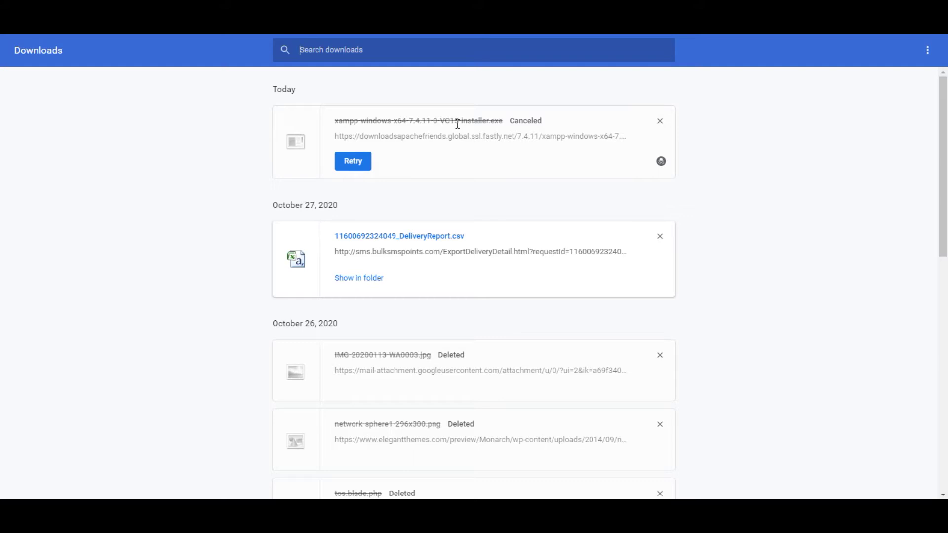
{"action": "key", "text": "ctrl+shift+n"}
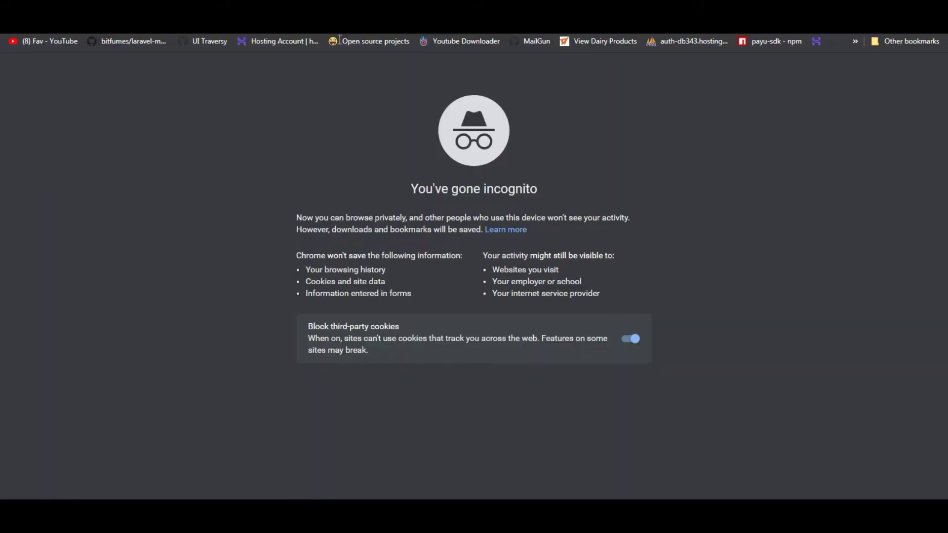
{"action": "type", "text": "goog"}
{"action": "key", "text": "Return"}
{"action": "key", "text": "ctrl+Tab"}
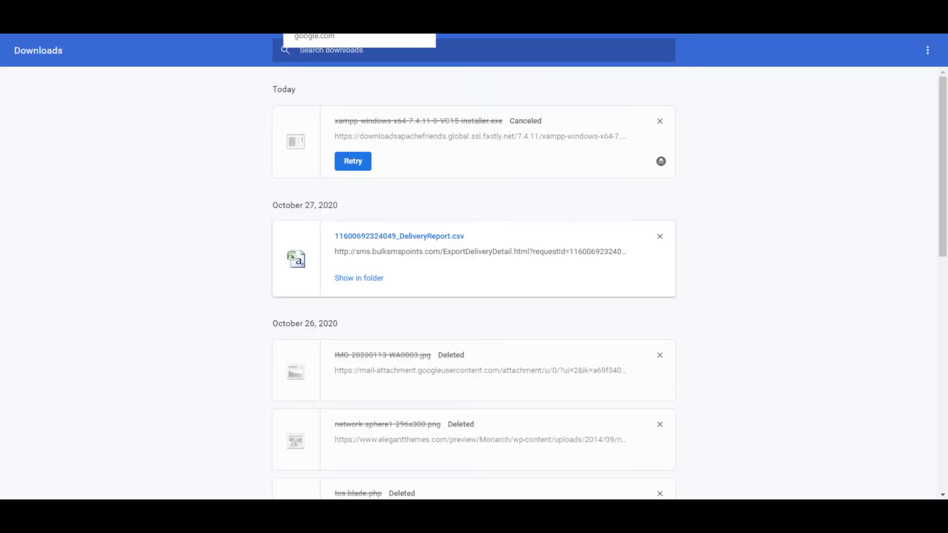
{"action": "key", "text": "ctrl+Tab"}
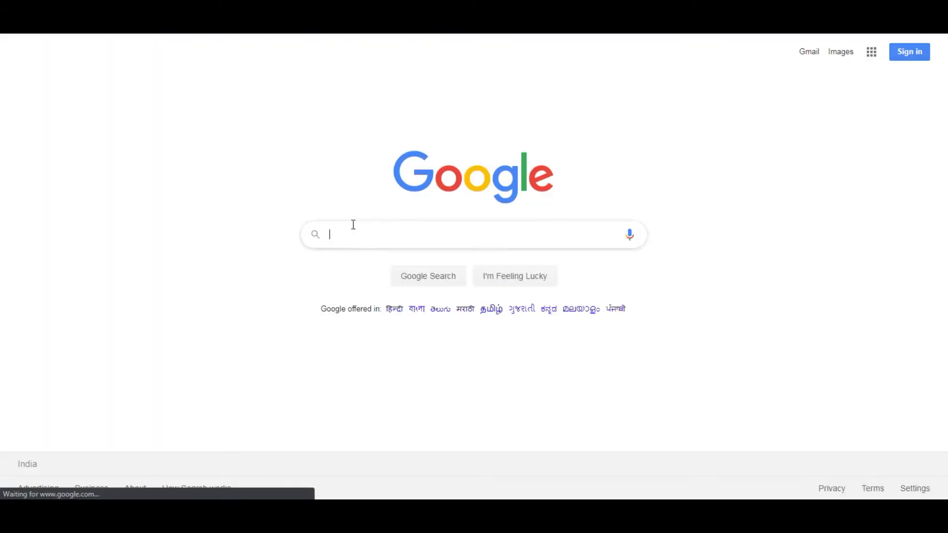
{"action": "left_click", "coordinate": [354, 235]}
{"action": "type", "text": "vis"}
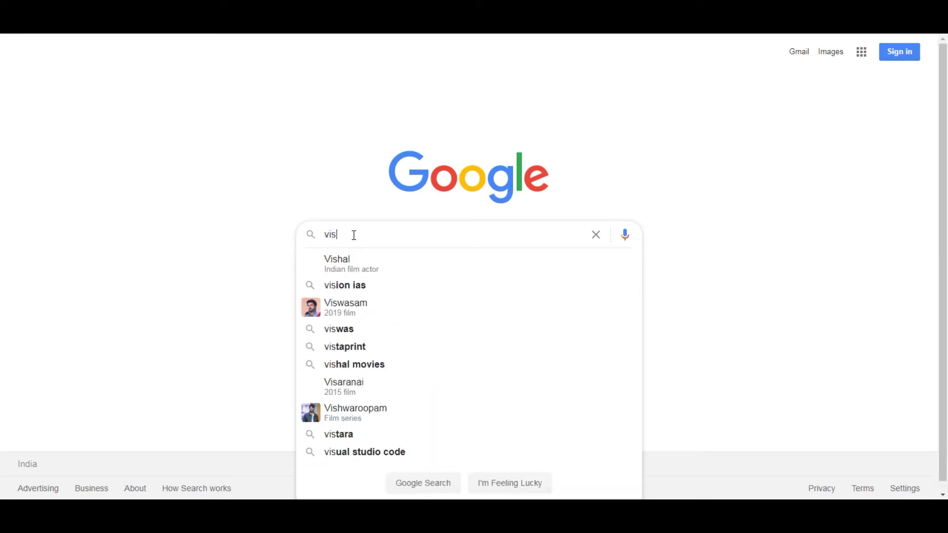
{"action": "type", "text": "u"}
{"action": "key", "text": "BackSpace"}
{"action": "key", "text": "BackSpace"}
{"action": "key", "text": "BackSpace"}
{"action": "key", "text": "BackSpace"}
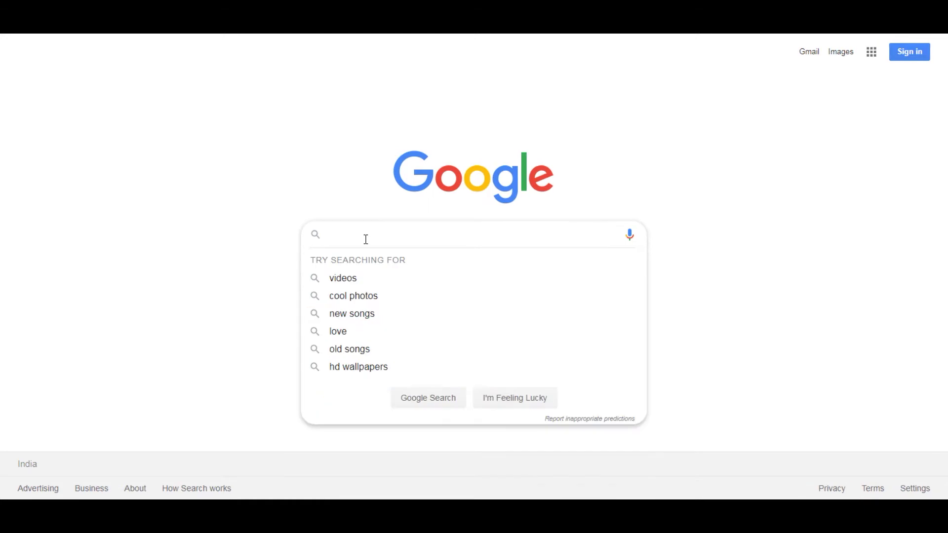
Search Google for "vc15 download x64" and open Microsoft's download page for Visual C++ Redistributable for Visual Studio 2015.
{"action": "type", "text": "vc"}
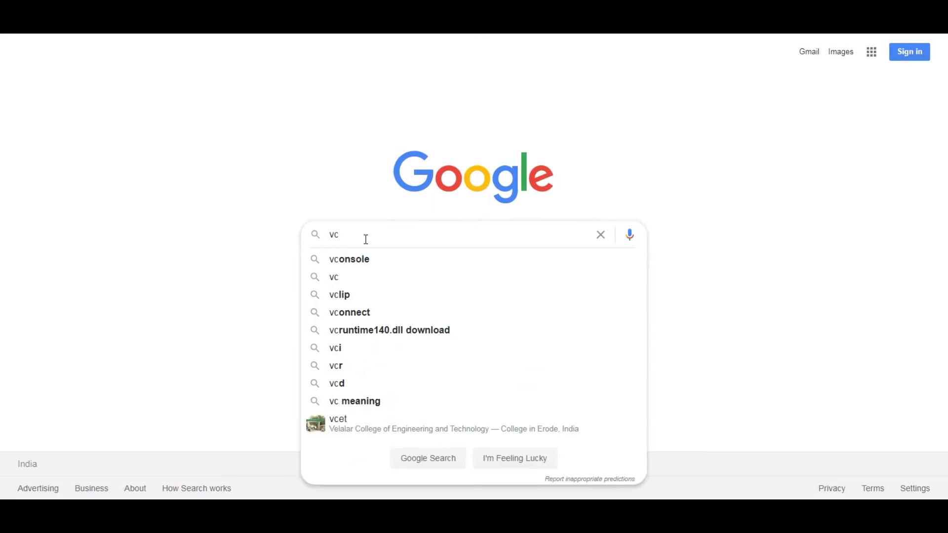
{"action": "type", "text": "15"}
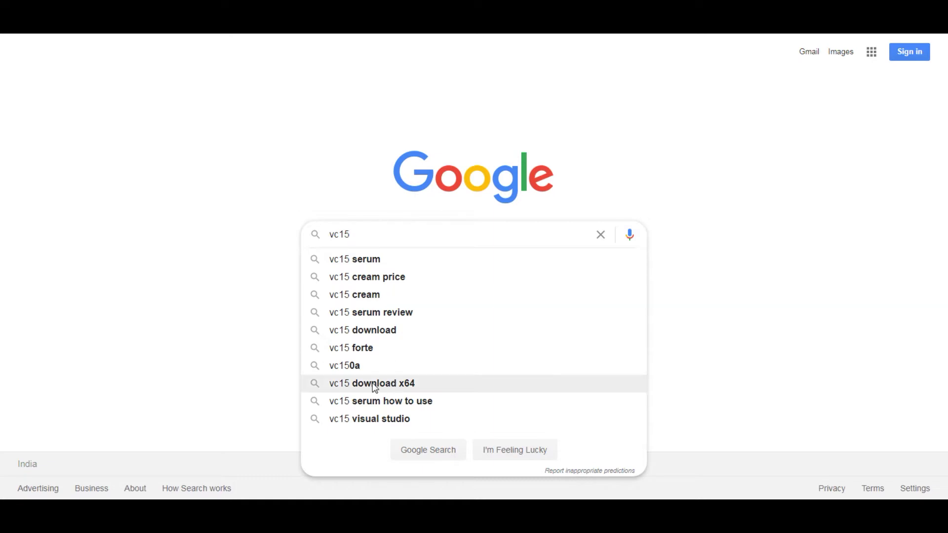
{"action": "left_click", "coordinate": [392, 384]}
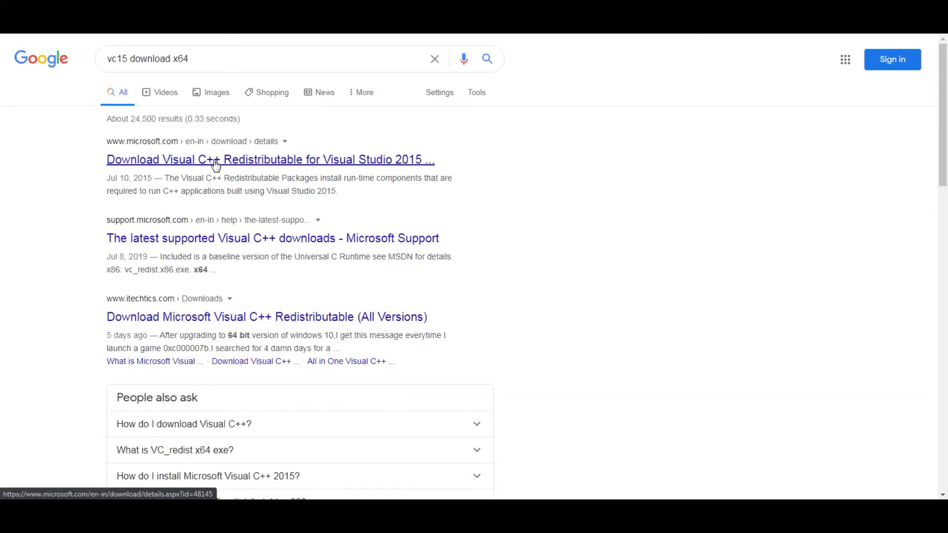
{"action": "left_click", "coordinate": [251, 159]}
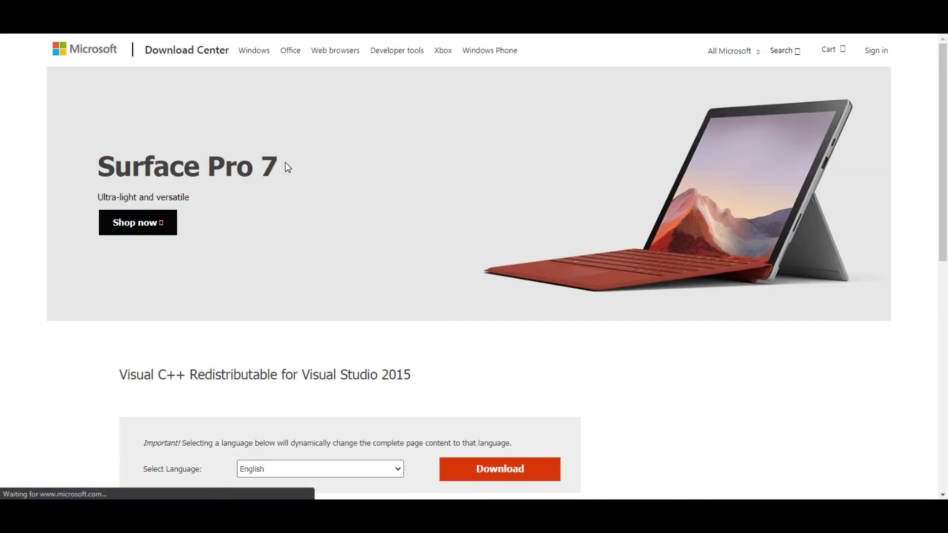
Open the file choices for downloading the English Visual C++ Redistributable for Visual Studio 2015.
{"action": "scroll", "coordinate": [257, 233], "scroll_direction": "down", "scroll_amount": 3}
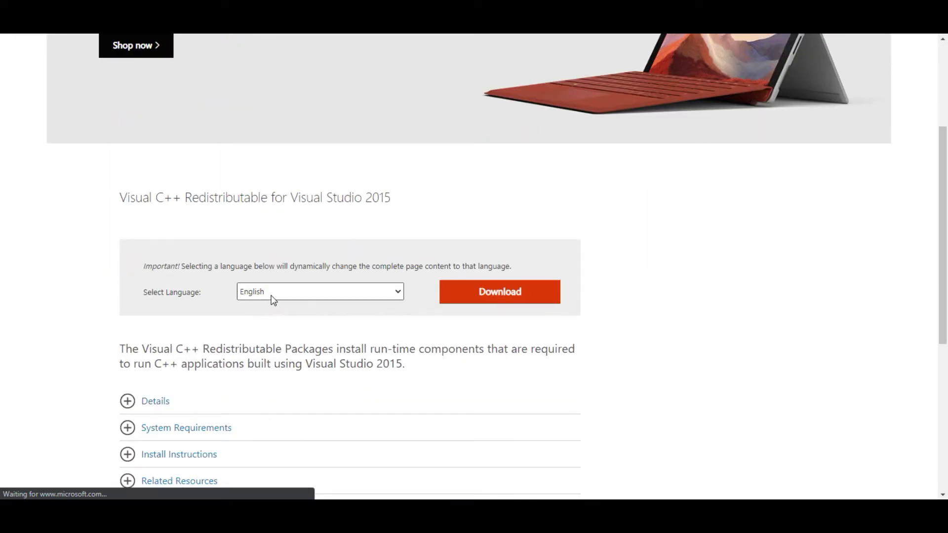
{"action": "scroll", "coordinate": [228, 210], "scroll_direction": "down", "scroll_amount": 1}
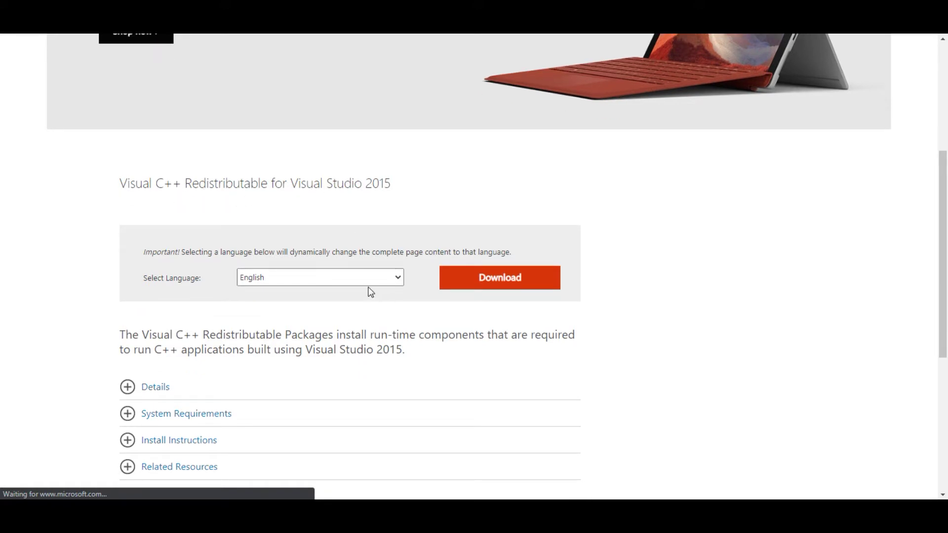
{"action": "left_click", "coordinate": [500, 277]}
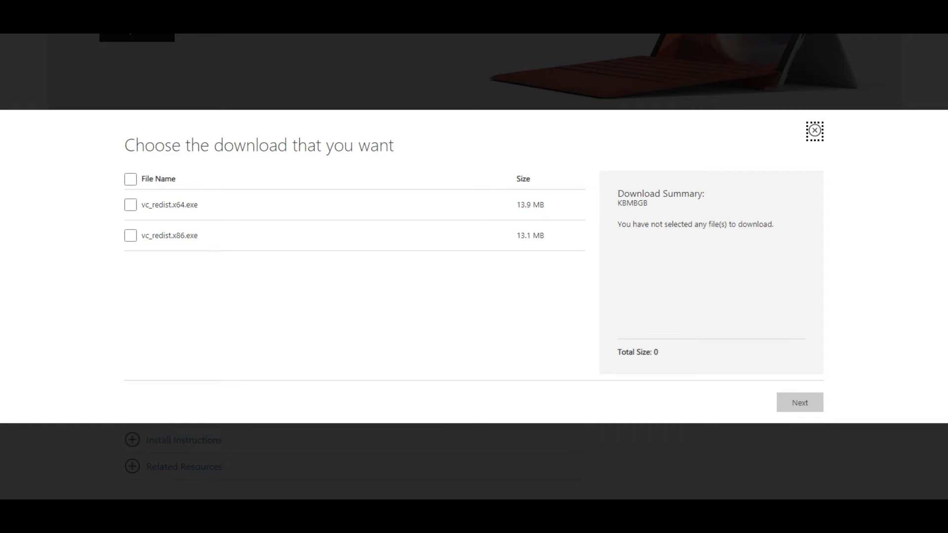
Check the computer's system type in the Windows system properties and close them.
{"action": "key", "text": "super"}
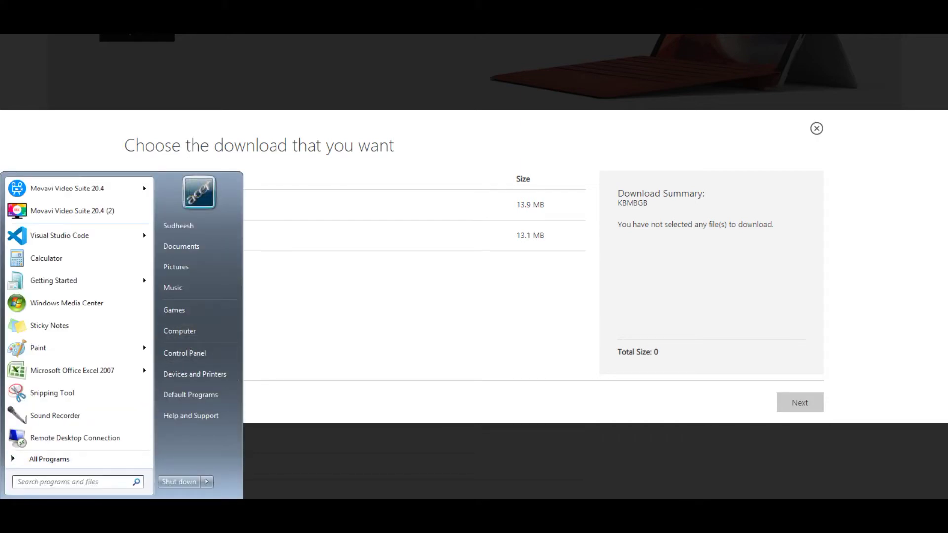
{"action": "right_click", "coordinate": [188, 336]}
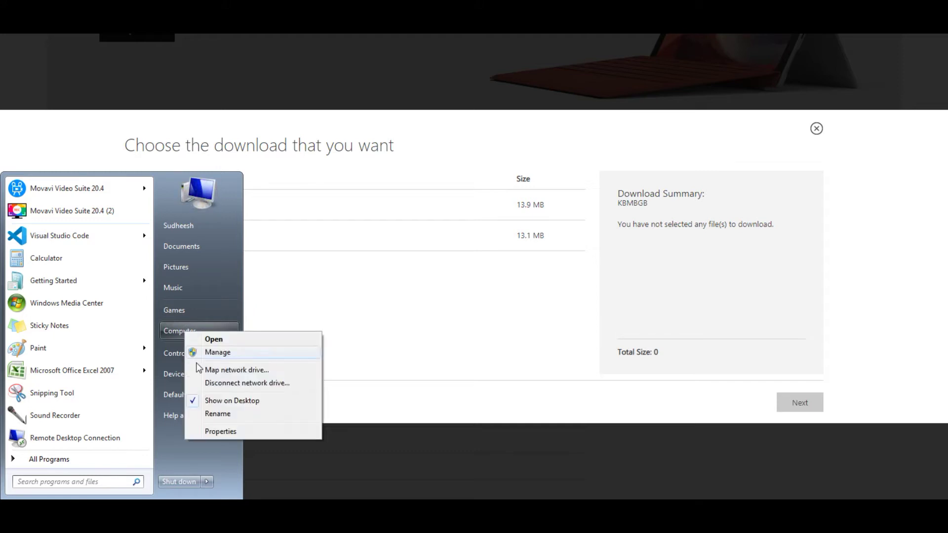
{"action": "left_click", "coordinate": [221, 432]}
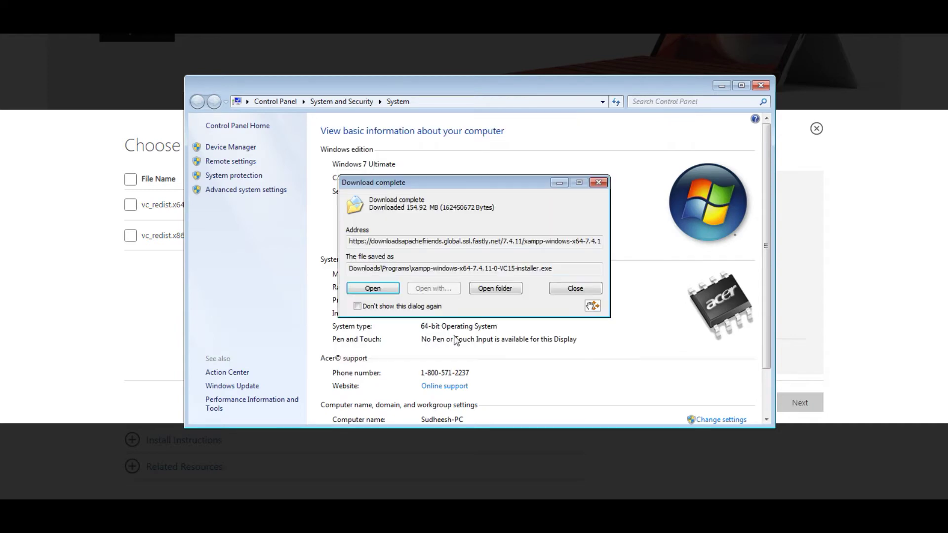
{"action": "left_click_drag", "start_coordinate": [562, 185], "coordinate": [0, 186]}
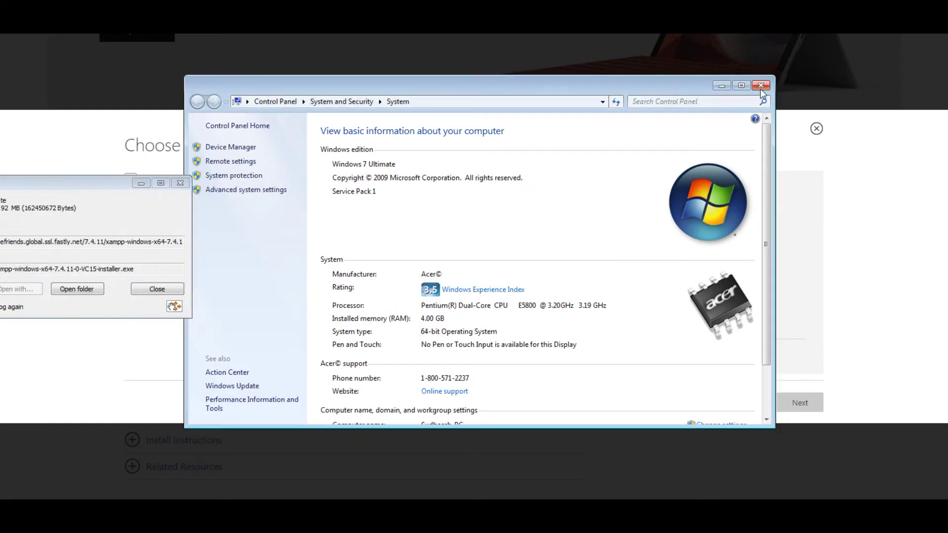
{"action": "left_click", "coordinate": [761, 87]}
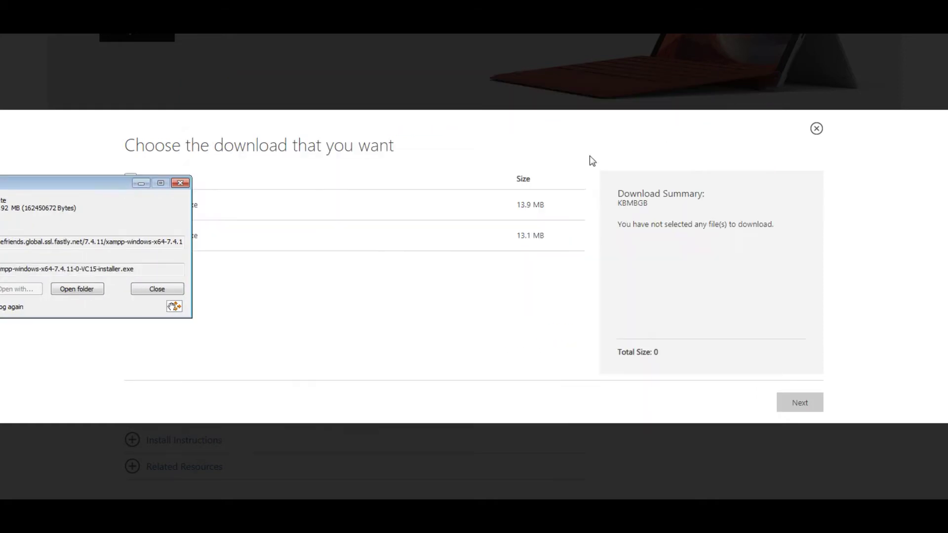
Minimize the finished XAMPP download window and download only vc_redist.x64.exe from the Microsoft page.
{"action": "left_click", "coordinate": [140, 184]}
{"action": "left_click", "coordinate": [130, 207]}
{"action": "left_click", "coordinate": [797, 404]}
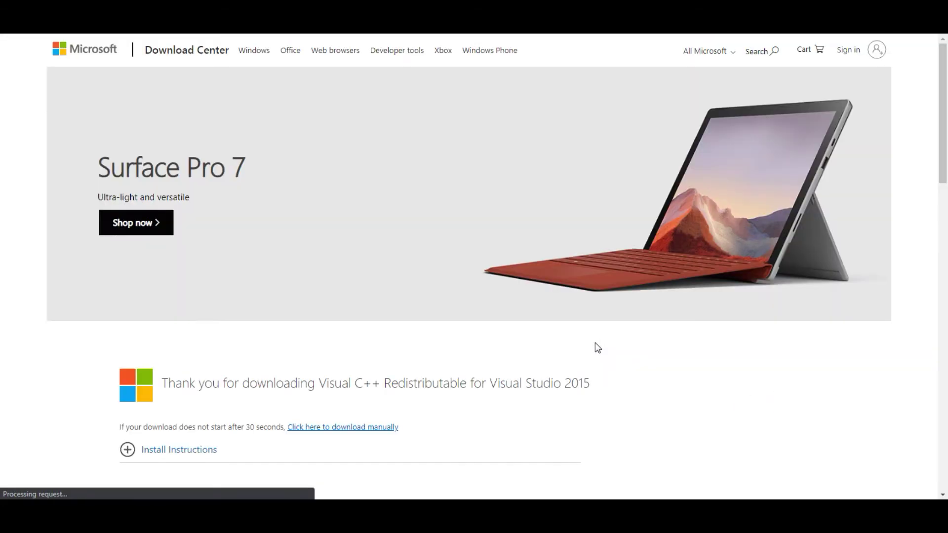
{"action": "scroll", "coordinate": [513, 405], "scroll_direction": "down", "scroll_amount": 3}
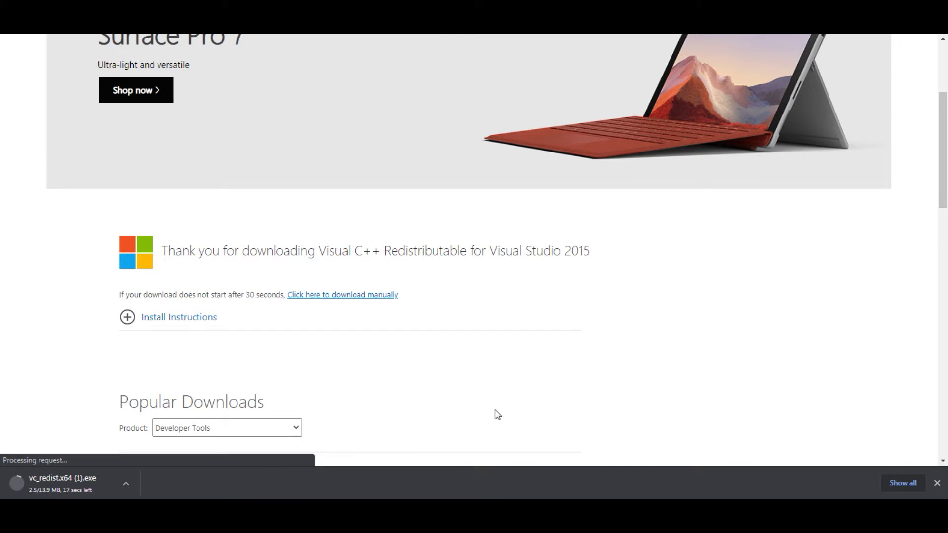
Run the downloaded vc_redist.x64 (1).exe and complete the Microsoft Visual C++ 2015 Redistributable (x64) installation.
{"action": "key", "text": "ctrl+j"}
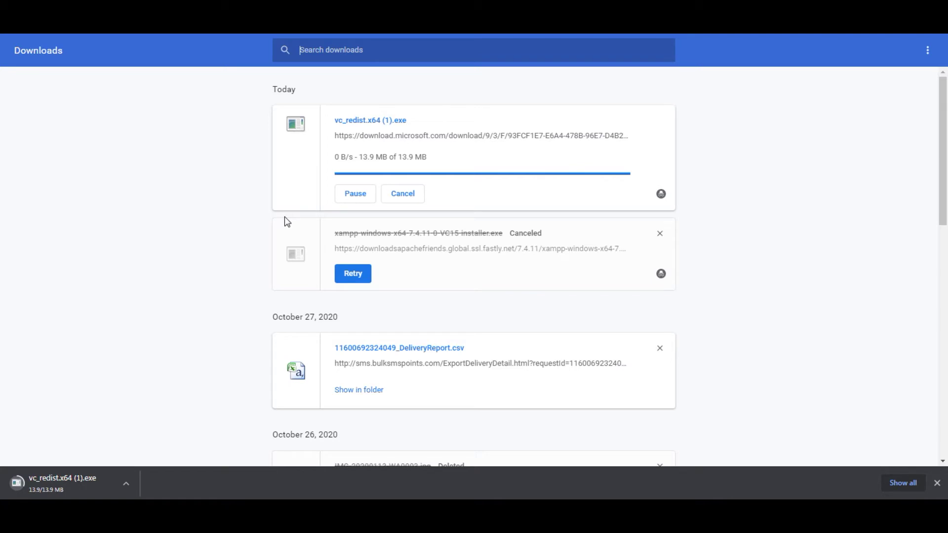
{"action": "left_click", "coordinate": [374, 125]}
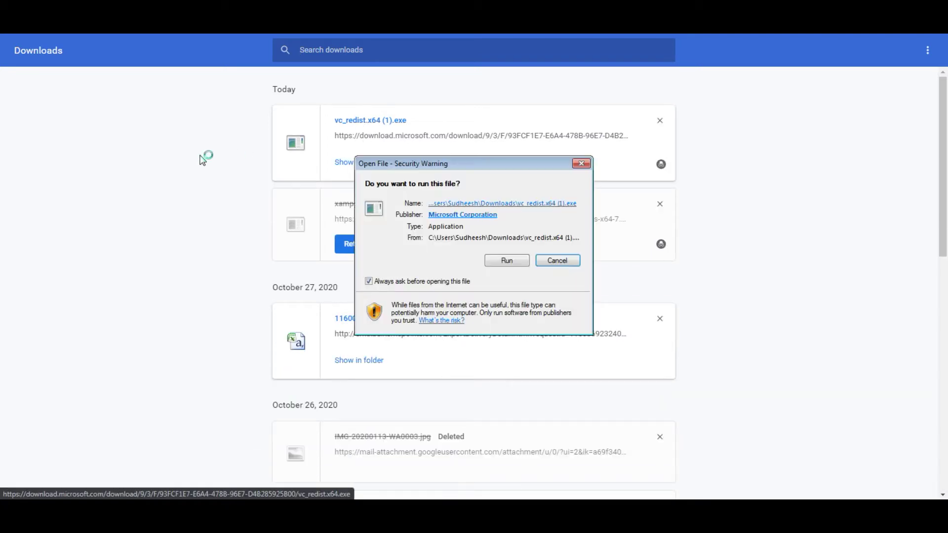
{"action": "left_click", "coordinate": [494, 260]}
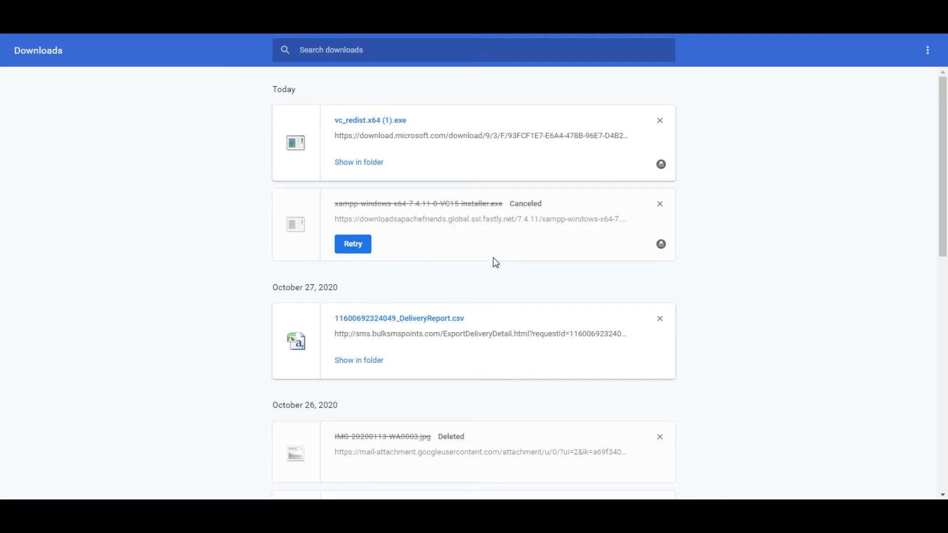
{"action": "left_click", "coordinate": [419, 302]}
{"action": "left_click", "coordinate": [541, 322]}
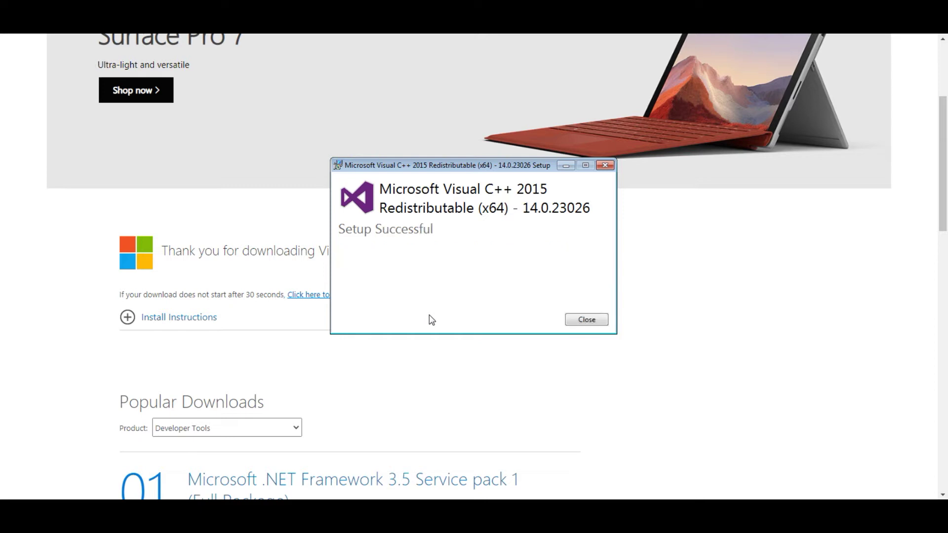
{"action": "left_click", "coordinate": [584, 319]}
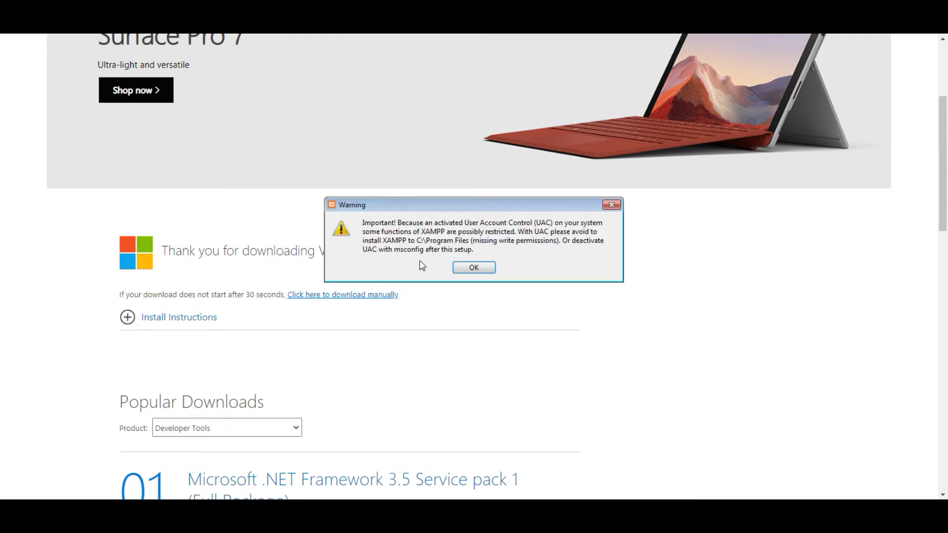
Acknowledge the XAMPP installer's User Account Control warning and proceed through setup with all components selected.
{"action": "left_click_drag", "start_coordinate": [440, 207], "coordinate": [435, 136]}
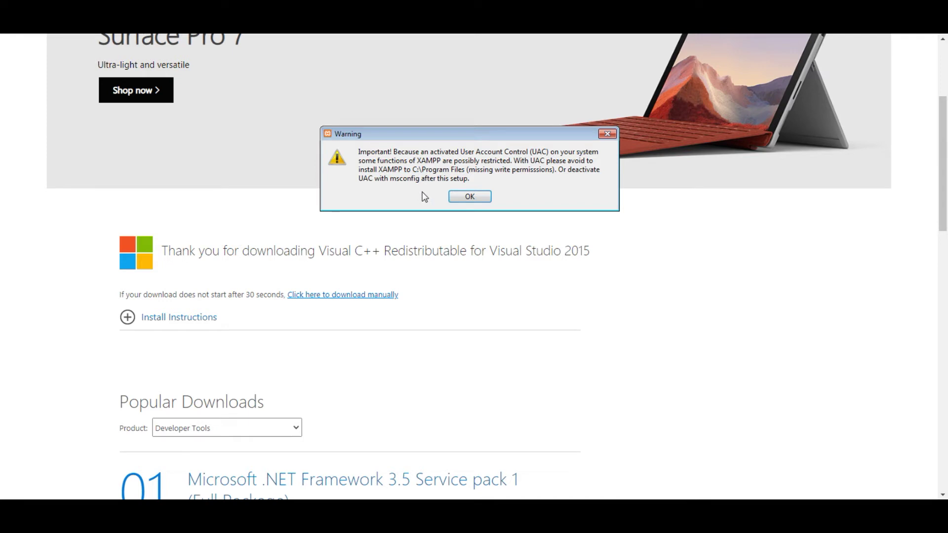
{"action": "left_click", "coordinate": [477, 197]}
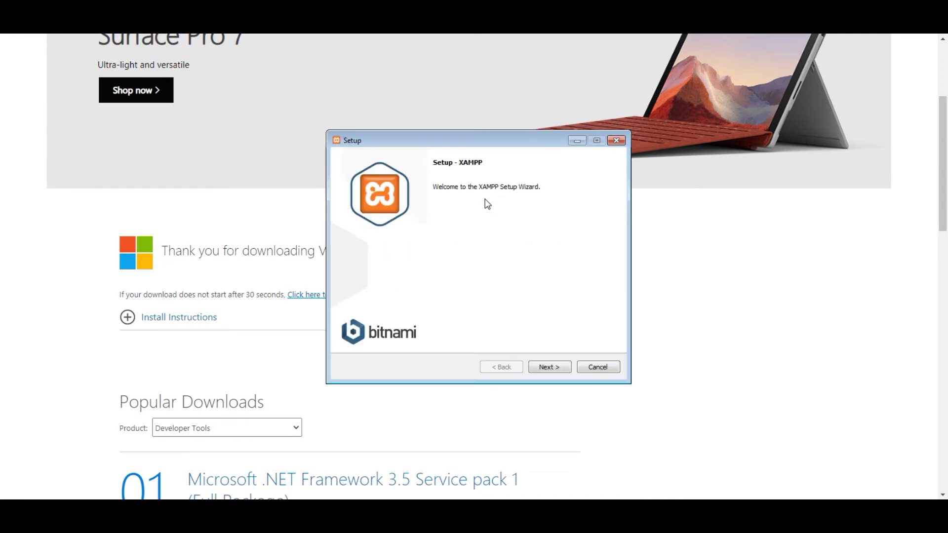
{"action": "left_click", "coordinate": [547, 368]}
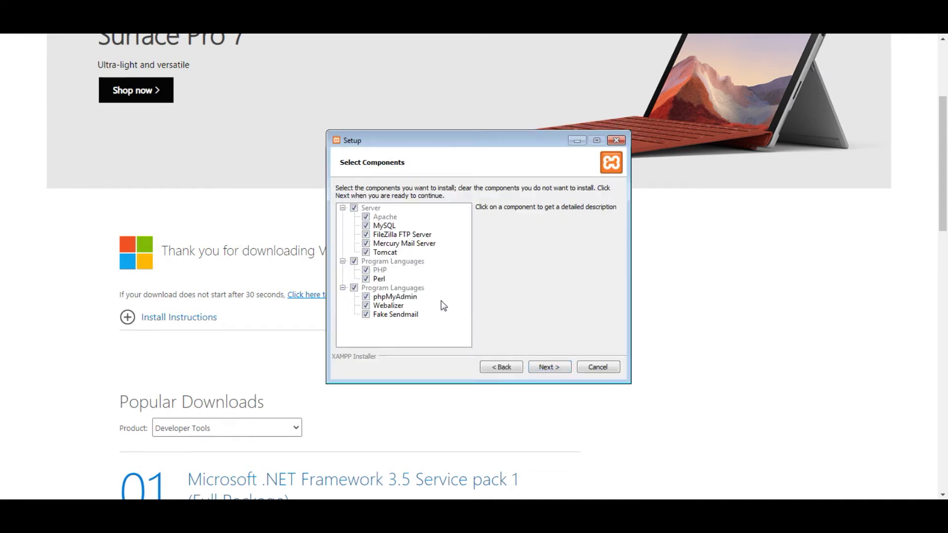
{"action": "left_click", "coordinate": [558, 369]}
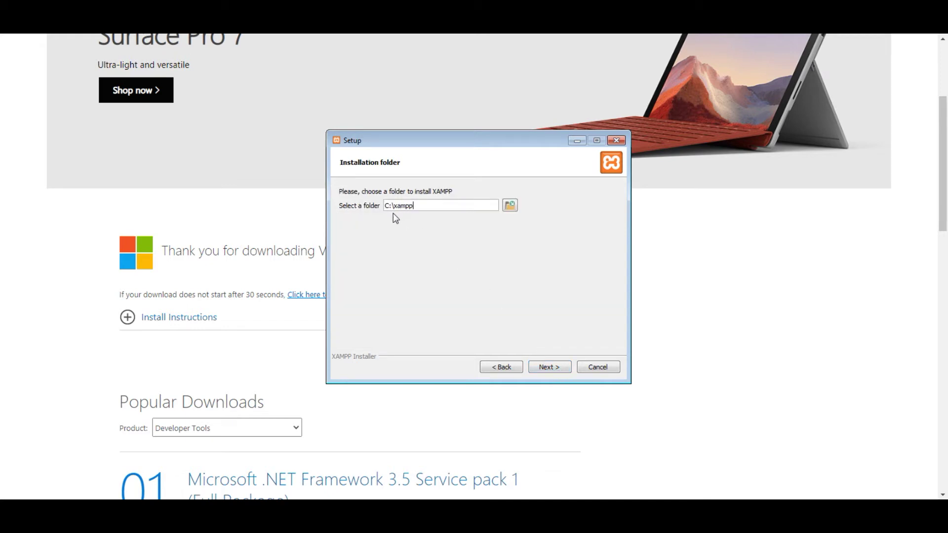
Accept C:\xampp as the installation folder and proceed past the Bitnami page with its learn-more option enabled.
{"action": "left_click", "coordinate": [555, 371]}
{"action": "left_click", "coordinate": [555, 370]}
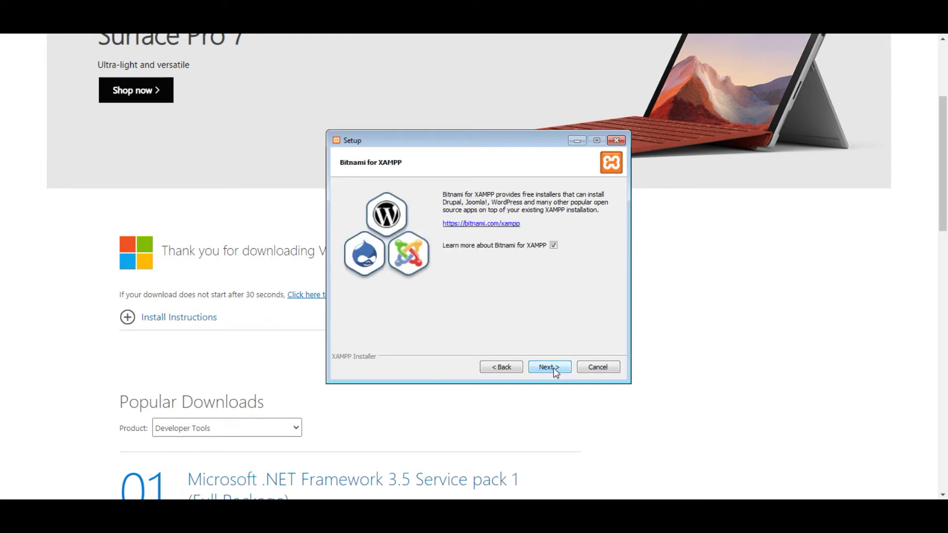
{"action": "left_click", "coordinate": [555, 370]}
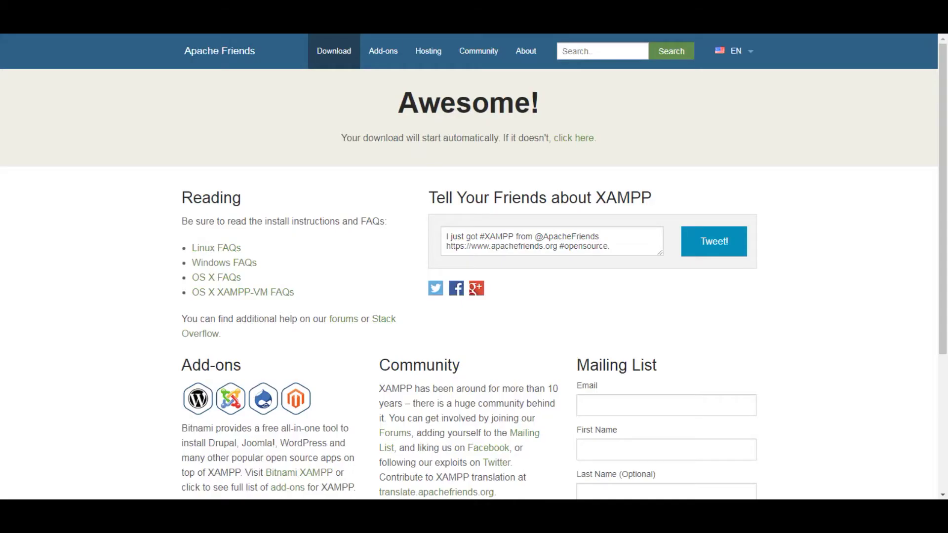
{"action": "left_click", "coordinate": [542, 366]}
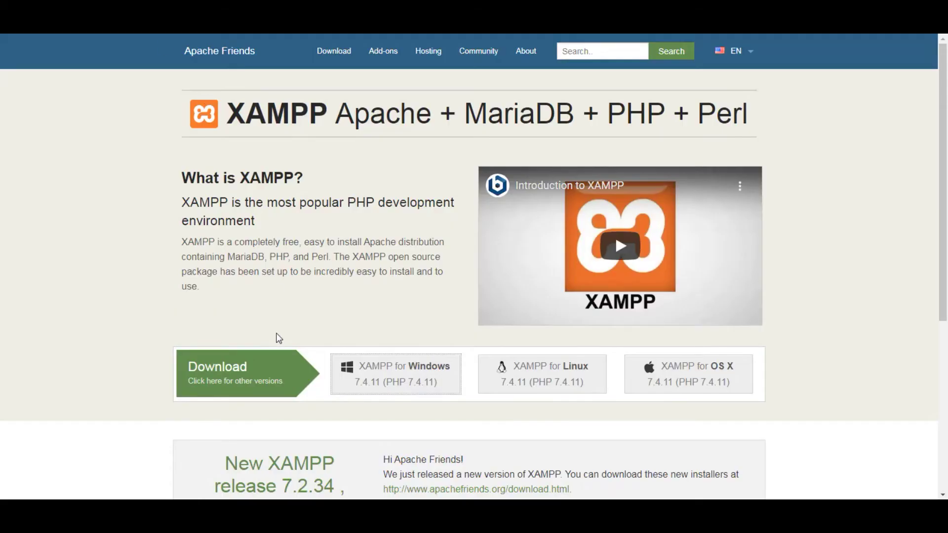
Examine the XAMPP download options for Windows on the Apache Friends home page.
{"action": "scroll", "coordinate": [286, 336], "scroll_direction": "down", "scroll_amount": 1}
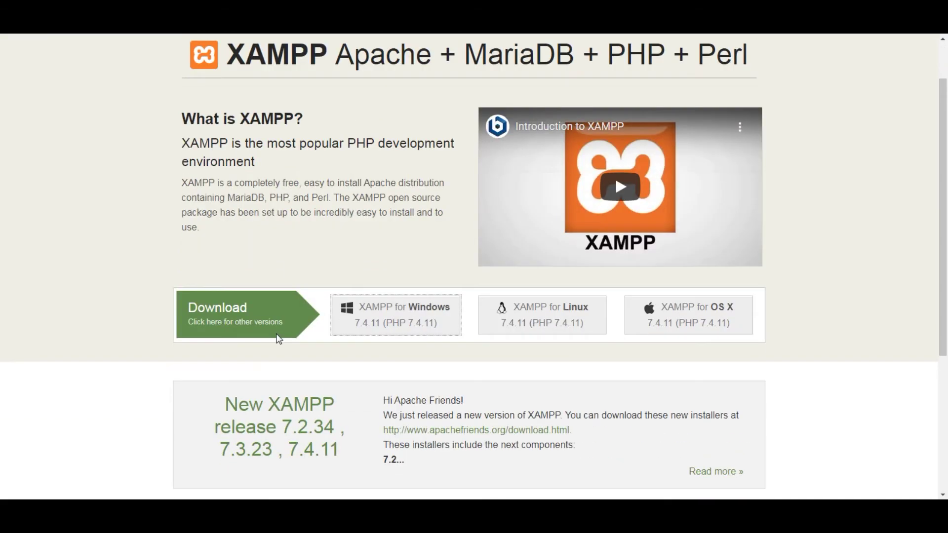
{"action": "scroll", "coordinate": [299, 330], "scroll_direction": "down", "scroll_amount": 3}
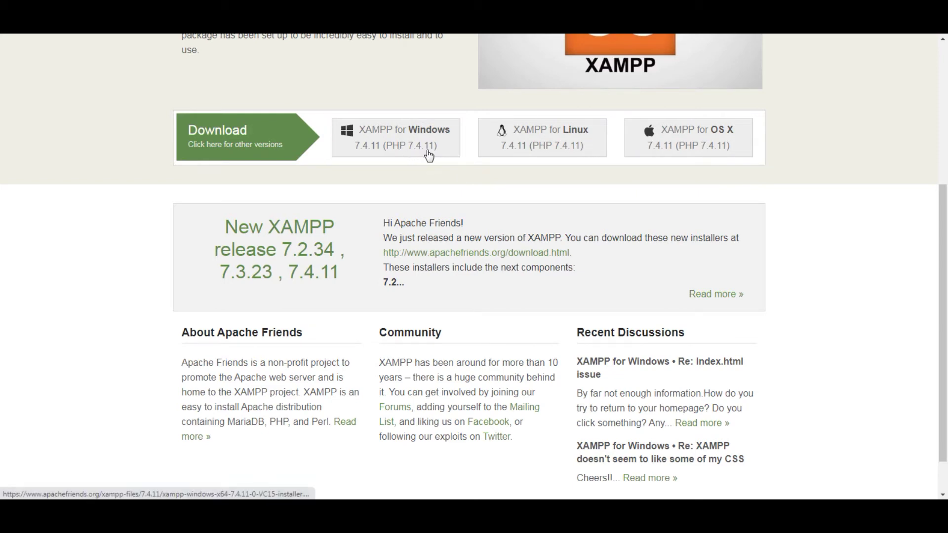
Open the Apache Friends download page and follow its link for more Windows downloads to the XAMPP files on SourceForge.
{"action": "left_click", "coordinate": [398, 156]}
{"action": "scroll", "coordinate": [396, 185], "scroll_direction": "up", "scroll_amount": 2}
{"action": "scroll", "coordinate": [396, 185], "scroll_direction": "down", "scroll_amount": 1}
{"action": "scroll", "coordinate": [396, 185], "scroll_direction": "up", "scroll_amount": 2}
{"action": "scroll", "coordinate": [396, 185], "scroll_direction": "up", "scroll_amount": 1}
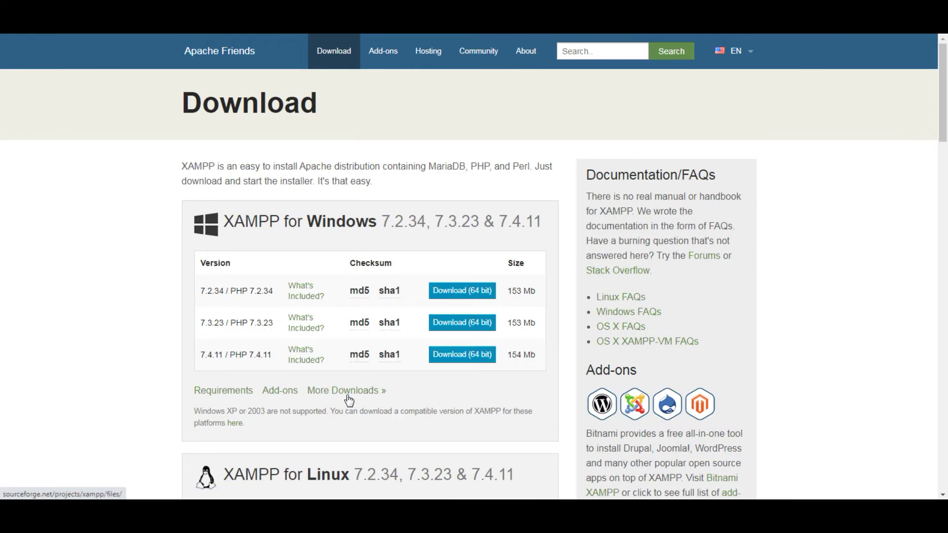
{"action": "left_click", "coordinate": [335, 396]}
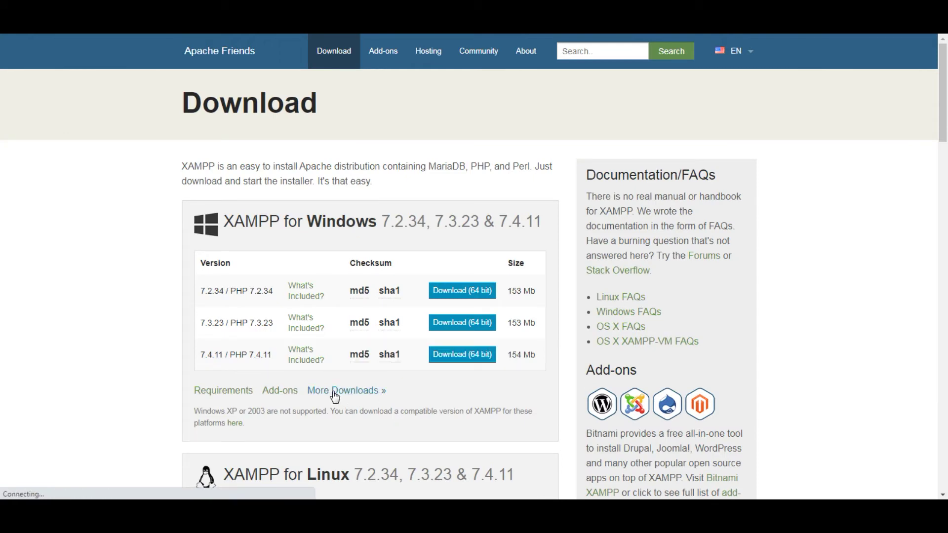
{"action": "scroll", "coordinate": [335, 396], "scroll_direction": "down", "scroll_amount": 2}
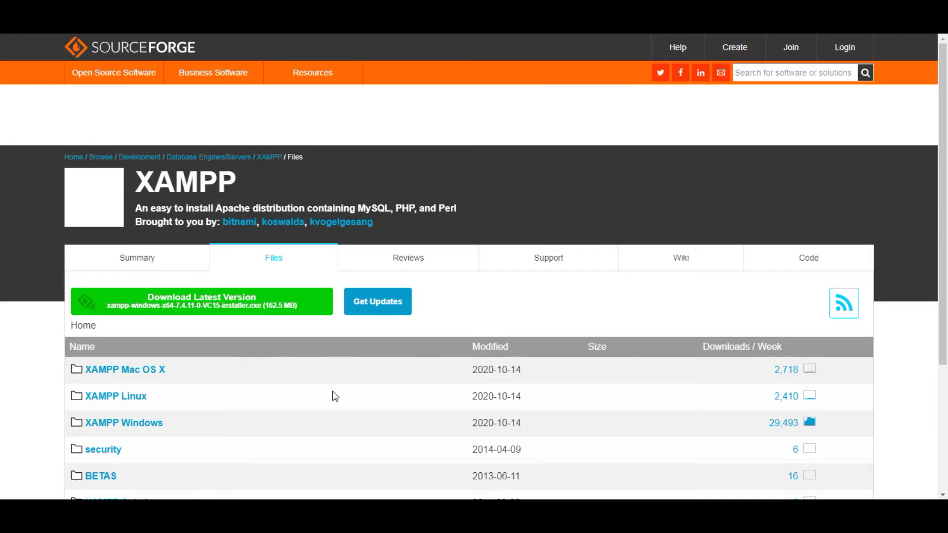
{"action": "scroll", "coordinate": [335, 396], "scroll_direction": "down", "scroll_amount": 3}
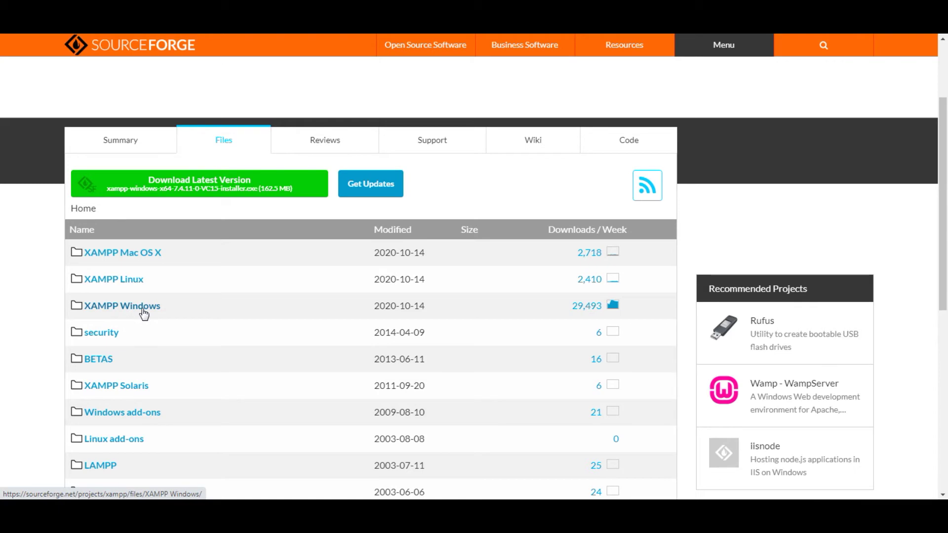
Open the XAMPP Windows folder on SourceForge and examine the list of older release versions.
{"action": "left_click", "coordinate": [144, 314]}
{"action": "scroll", "coordinate": [143, 313], "scroll_direction": "down", "scroll_amount": 3}
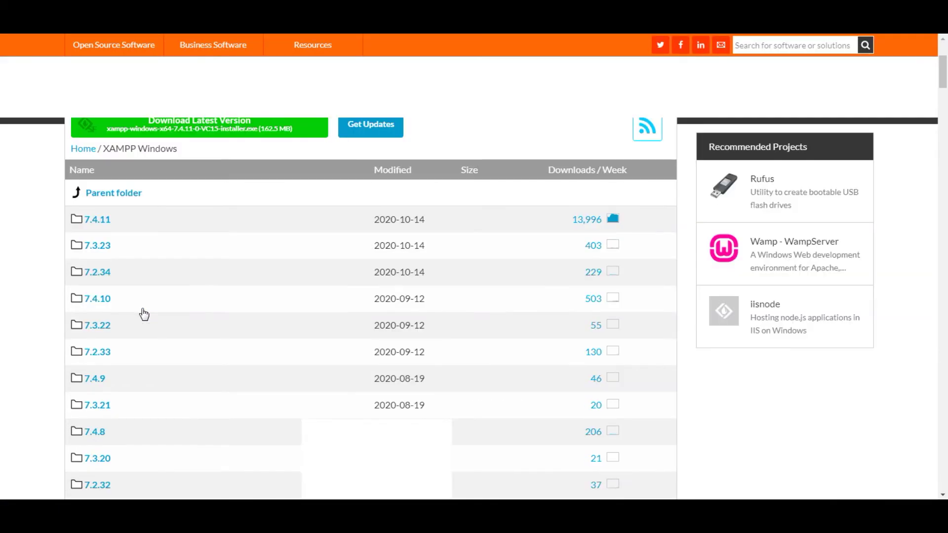
{"action": "scroll", "coordinate": [145, 366], "scroll_direction": "down", "scroll_amount": 5}
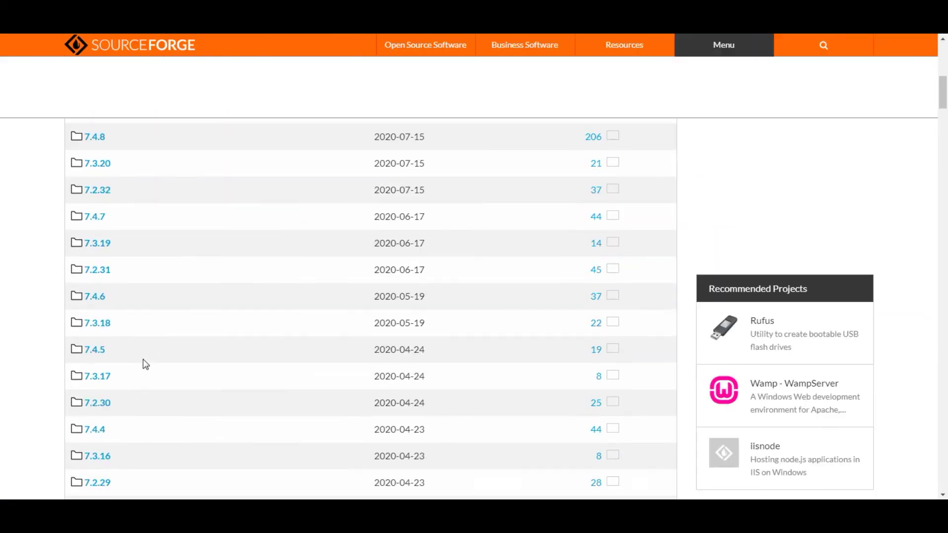
{"action": "scroll", "coordinate": [145, 364], "scroll_direction": "down", "scroll_amount": 3}
{"action": "scroll", "coordinate": [152, 356], "scroll_direction": "down", "scroll_amount": 2}
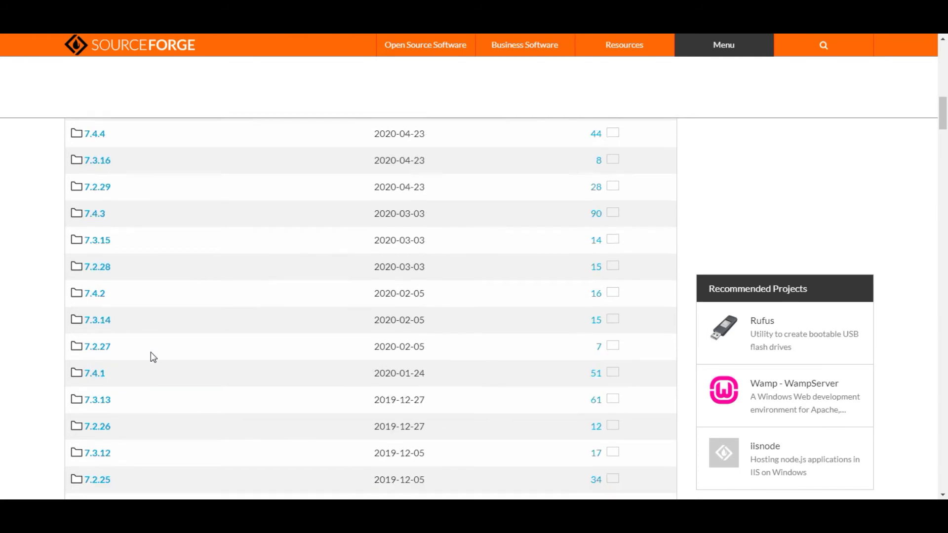
{"action": "scroll", "coordinate": [150, 352], "scroll_direction": "down", "scroll_amount": 2}
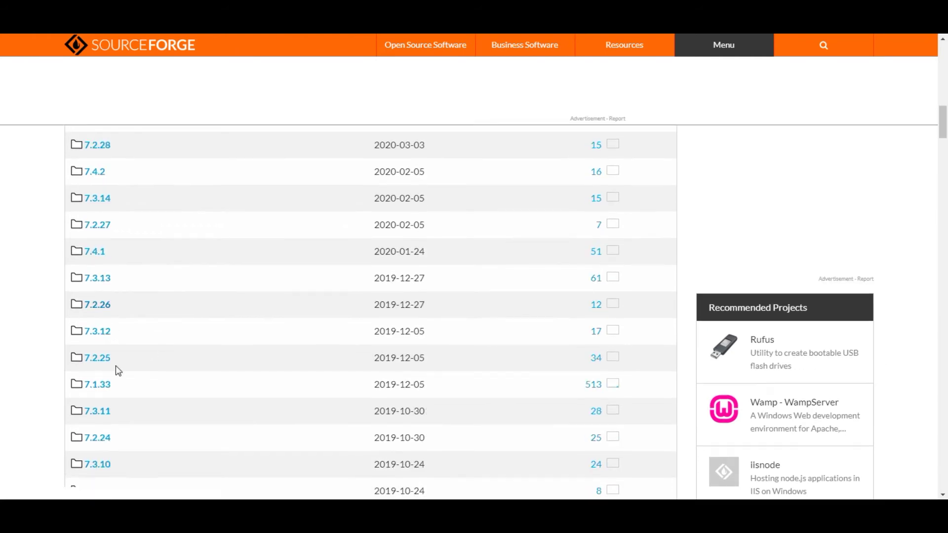
{"action": "scroll", "coordinate": [116, 368], "scroll_direction": "down", "scroll_amount": 3}
{"action": "scroll", "coordinate": [125, 421], "scroll_direction": "down", "scroll_amount": 4}
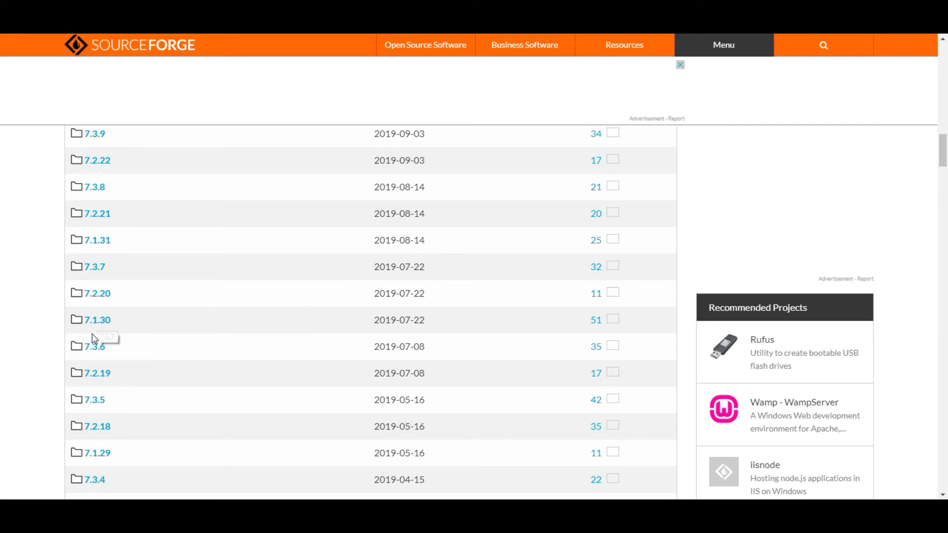
{"action": "scroll", "coordinate": [160, 359], "scroll_direction": "up", "scroll_amount": 15}
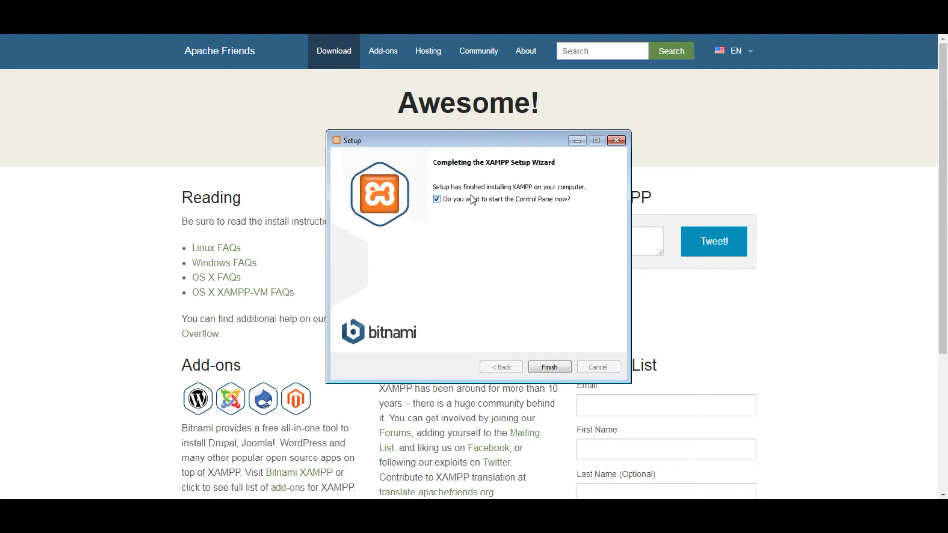
Finish the XAMPP setup with the Control Panel launched, and start Apache with firewall access allowed on private networks.
{"action": "left_click", "coordinate": [549, 367]}
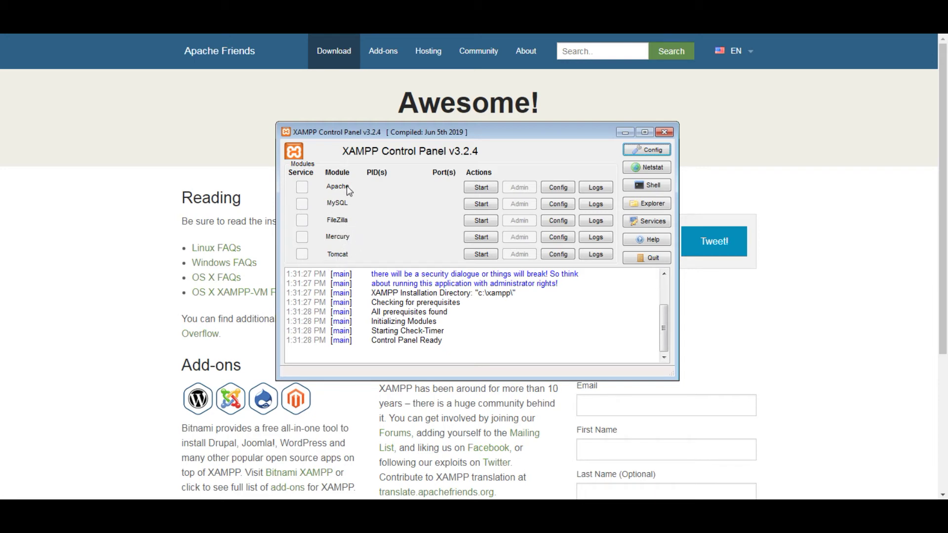
{"action": "left_click_drag", "start_coordinate": [395, 129], "coordinate": [360, 70]}
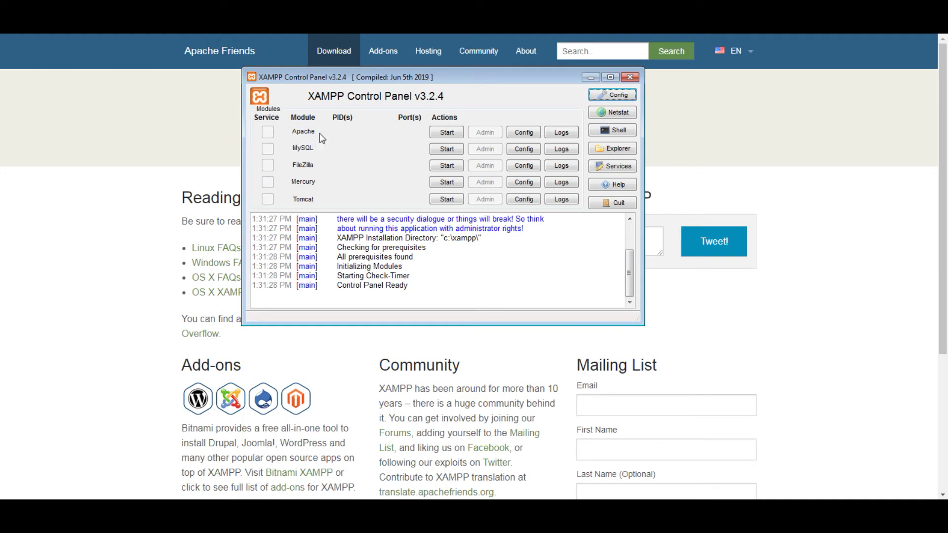
{"action": "left_click", "coordinate": [443, 133]}
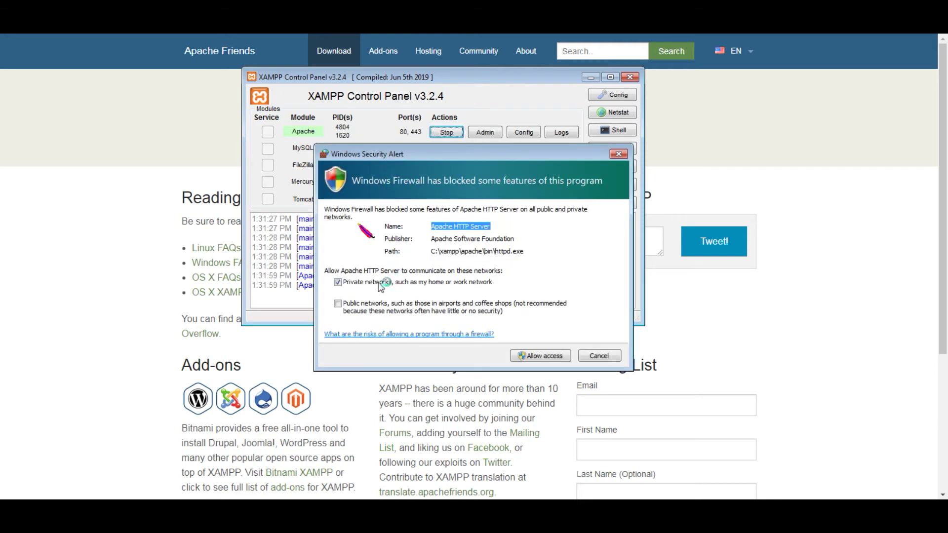
{"action": "left_click", "coordinate": [546, 356]}
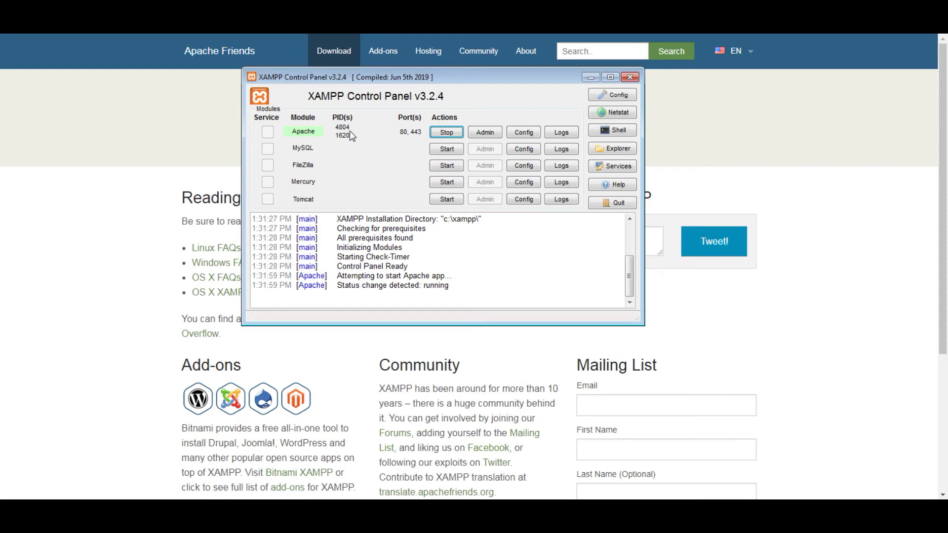
Load localhost in the browser and review the XAMPP welcome page.
{"action": "left_click", "coordinate": [244, 39]}
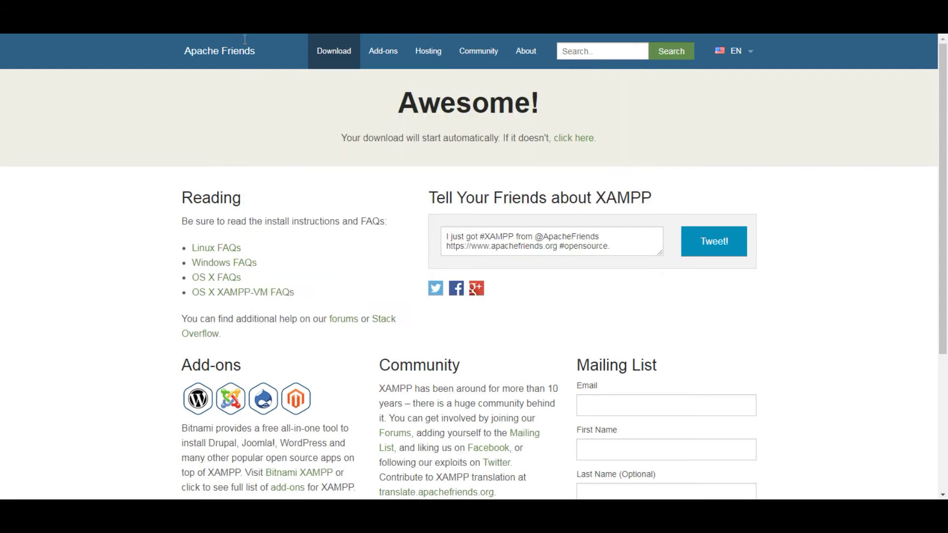
{"action": "key", "text": "ctrl+l"}
{"action": "type", "text": "local"}
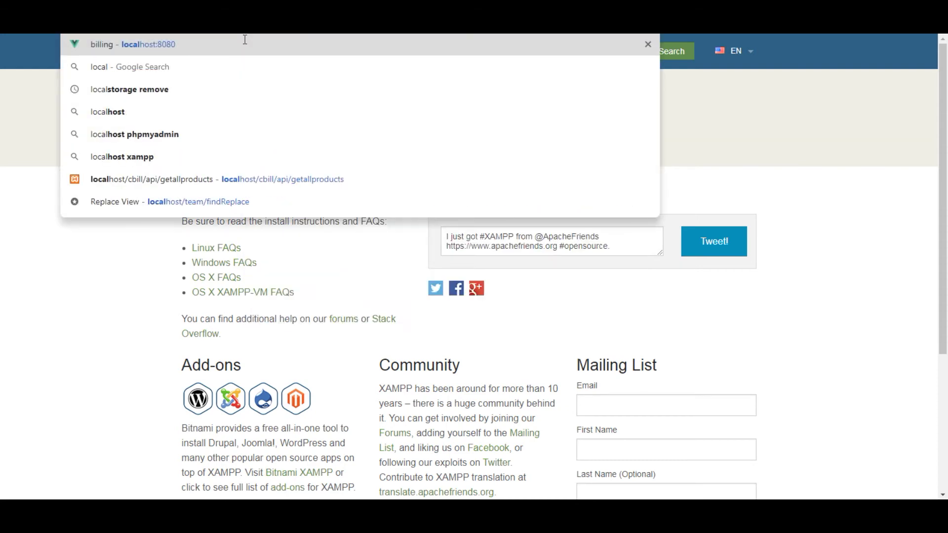
{"action": "type", "text": "host"}
{"action": "key", "text": "Delete"}
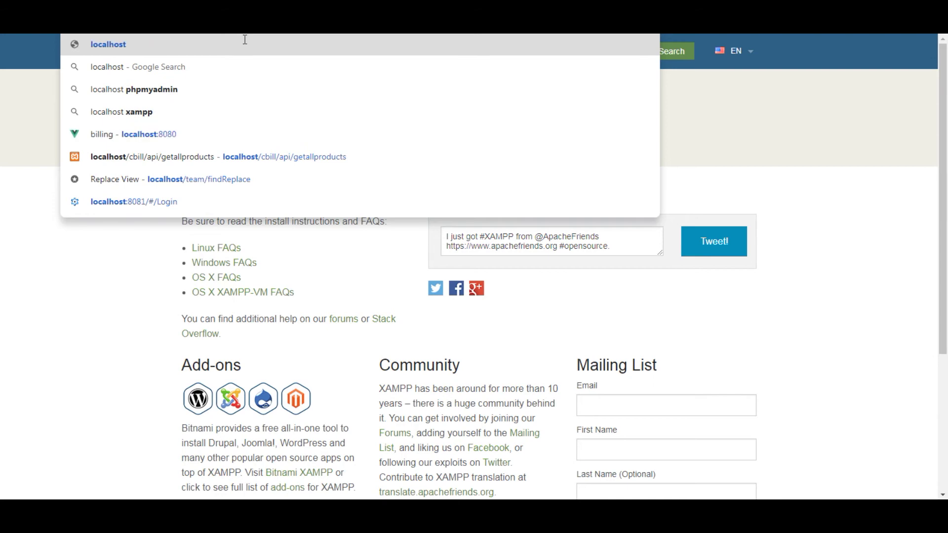
{"action": "key", "text": "Return"}
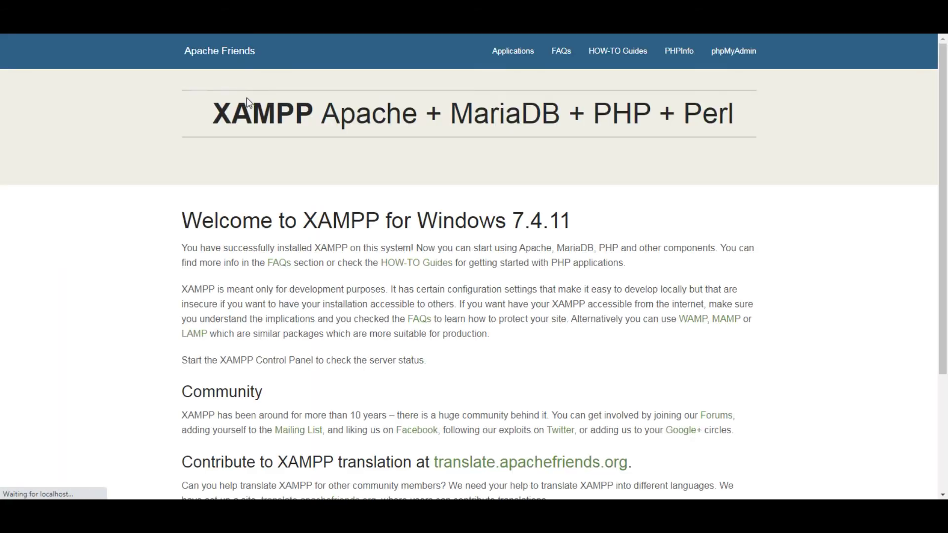
{"action": "scroll", "coordinate": [495, 196], "scroll_direction": "down", "scroll_amount": 2}
{"action": "scroll", "coordinate": [494, 197], "scroll_direction": "down", "scroll_amount": 1}
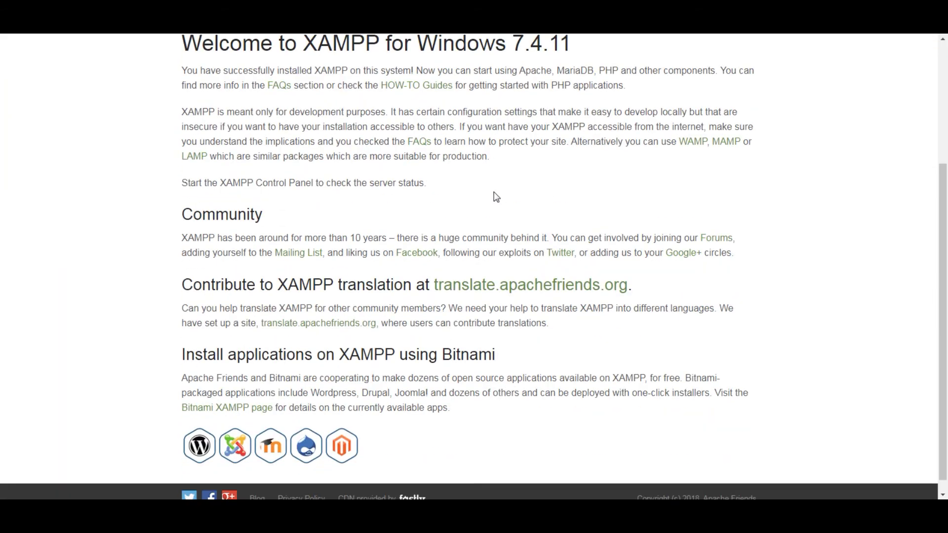
Restore the browser to a smaller, widened window and load localhost/phpmyadmin.
{"action": "left_click_drag", "start_coordinate": [478, 35], "coordinate": [384, 120]}
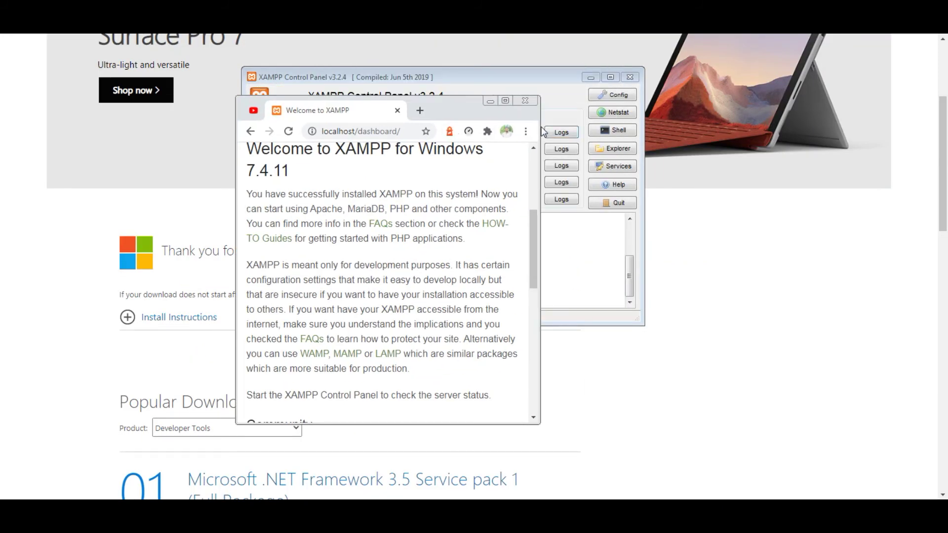
{"action": "left_click_drag", "start_coordinate": [540, 129], "coordinate": [946, 129]}
{"action": "left_click_drag", "start_coordinate": [514, 111], "coordinate": [302, 62]}
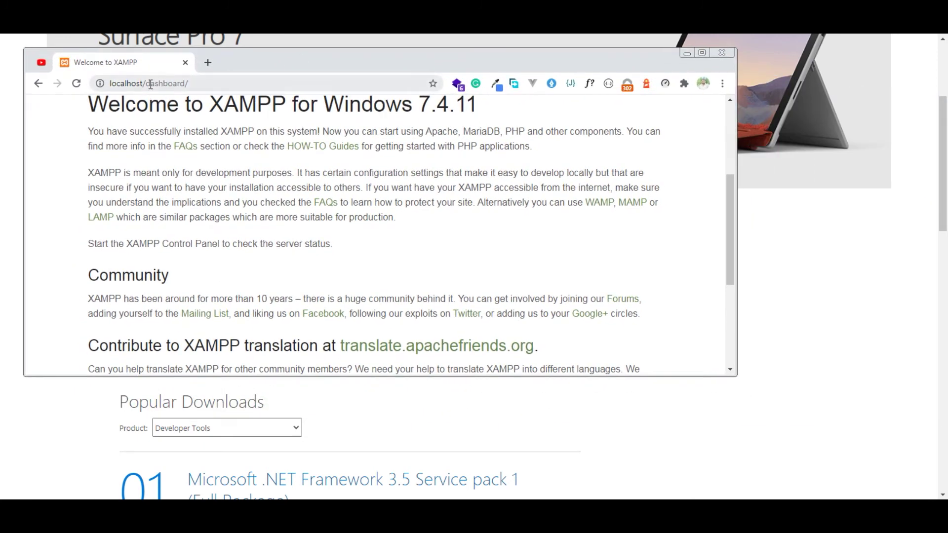
{"action": "double_click", "coordinate": [176, 85]}
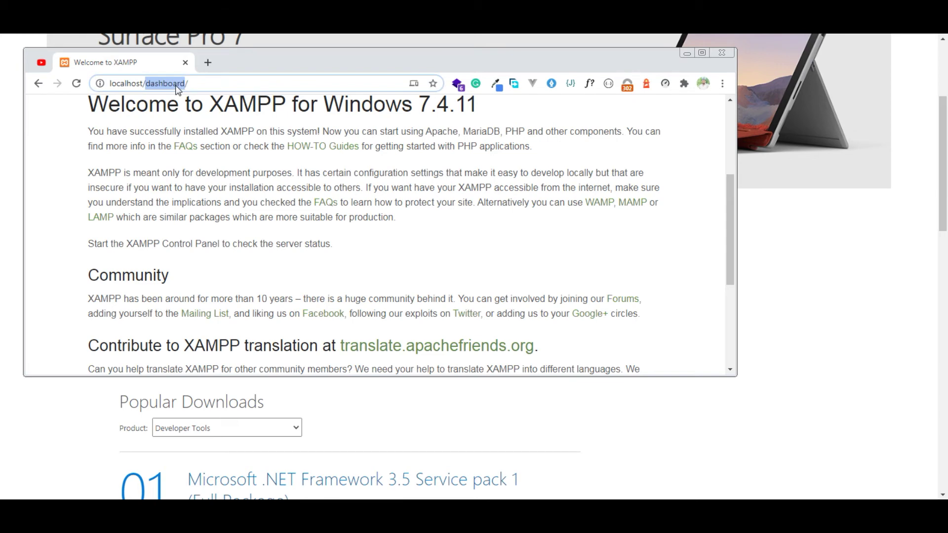
{"action": "type", "text": "phpmyadmin"}
{"action": "key", "text": "Return"}
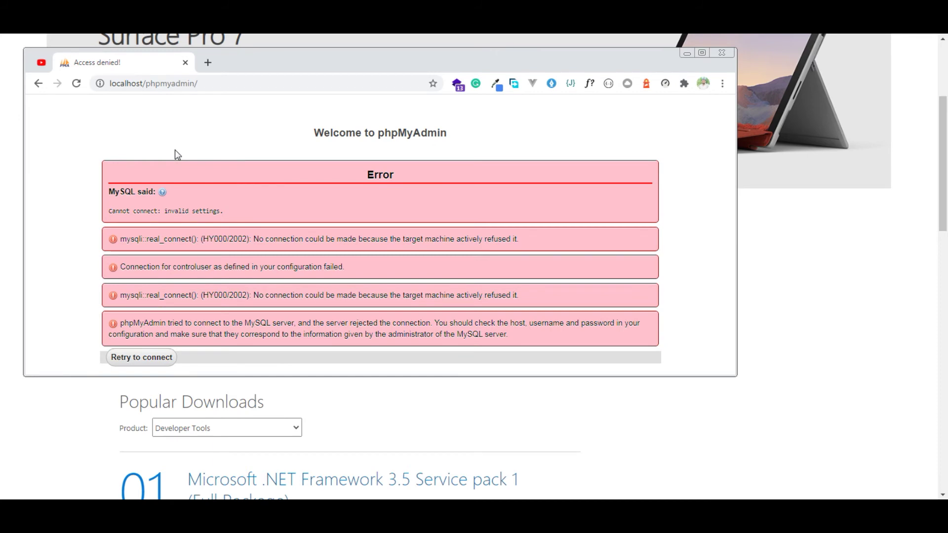
Switch to the XAMPP Control Panel and start MySQL, allowing mysqld through the firewall on private networks.
{"action": "left_click", "coordinate": [170, 512]}
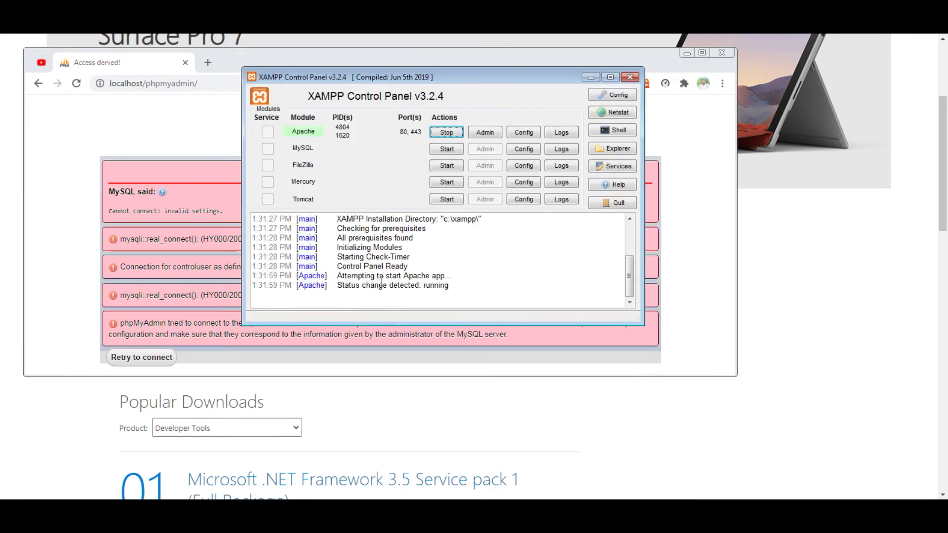
{"action": "left_click", "coordinate": [457, 149]}
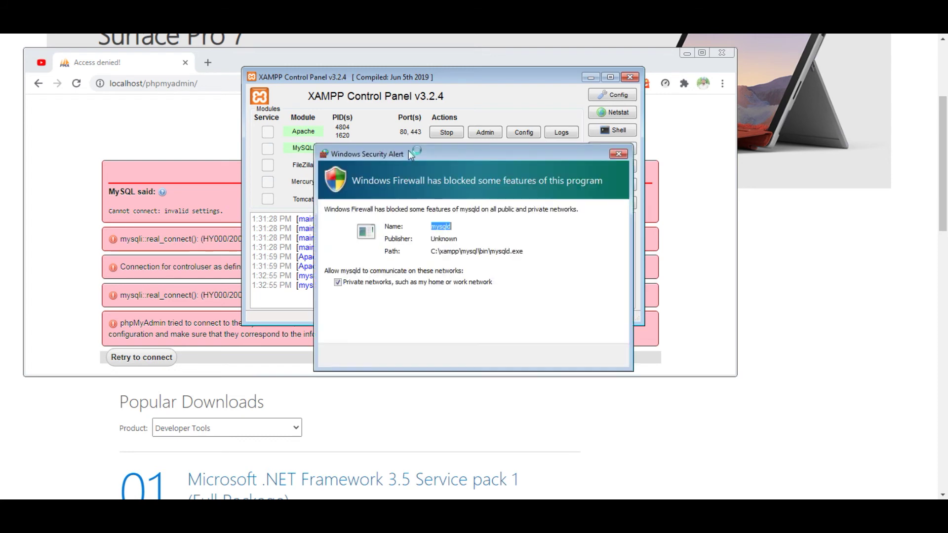
{"action": "left_click", "coordinate": [546, 356]}
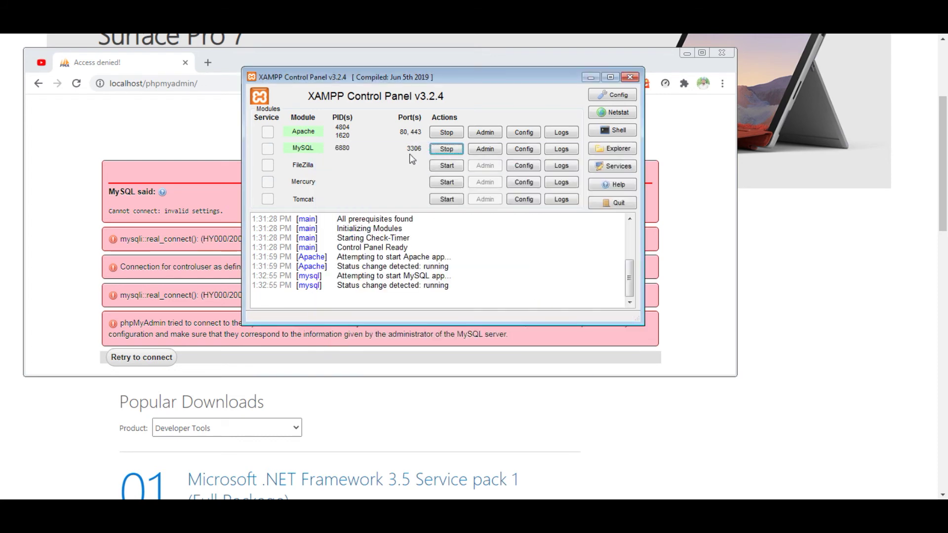
Reload the phpMyAdmin page in the browser and maximize the window.
{"action": "left_click", "coordinate": [76, 83]}
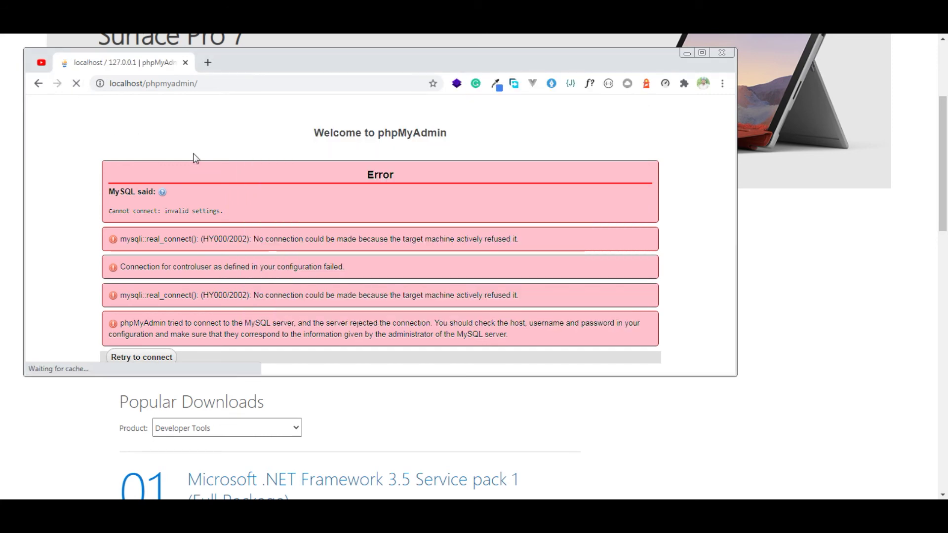
{"action": "scroll", "coordinate": [242, 186], "scroll_direction": "down", "scroll_amount": 1}
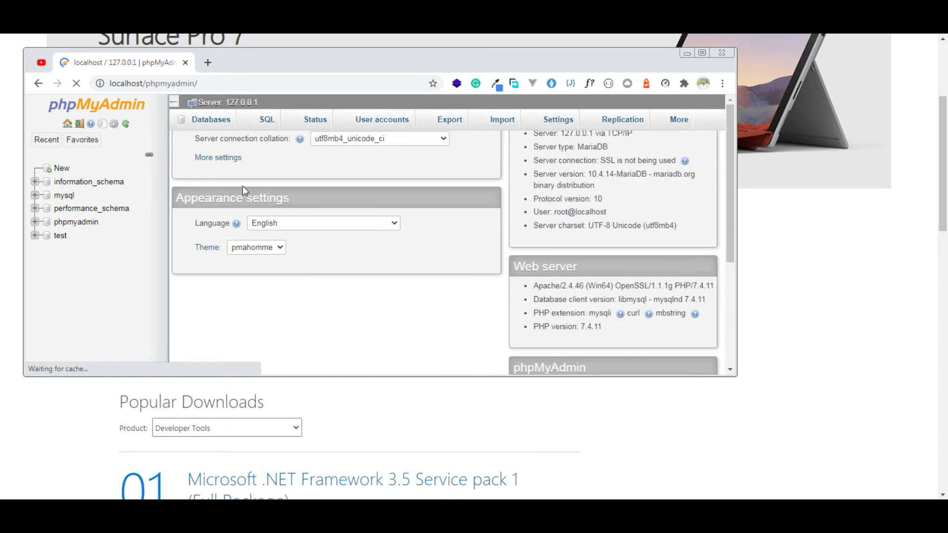
{"action": "left_click", "coordinate": [702, 53]}
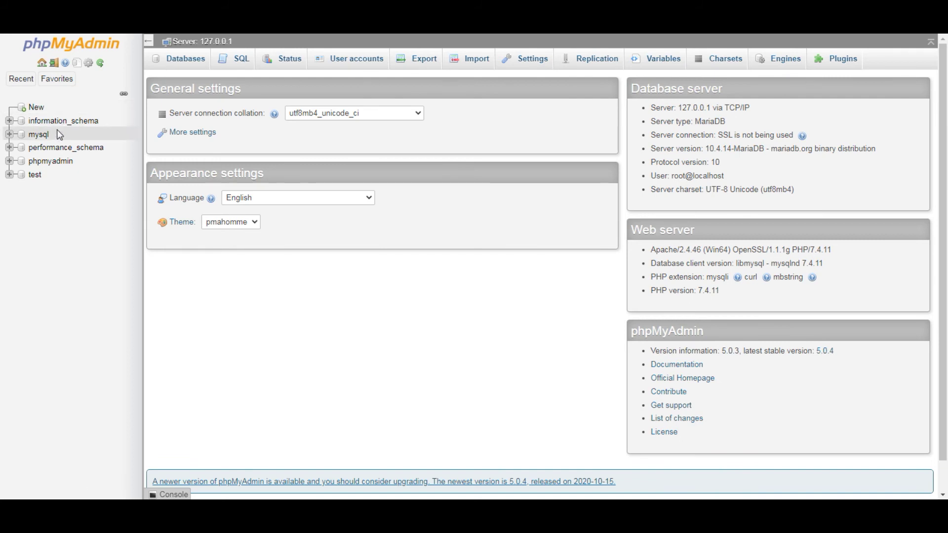
View the structure of the test database and return to the phpMyAdmin home page.
{"action": "left_click", "coordinate": [35, 177]}
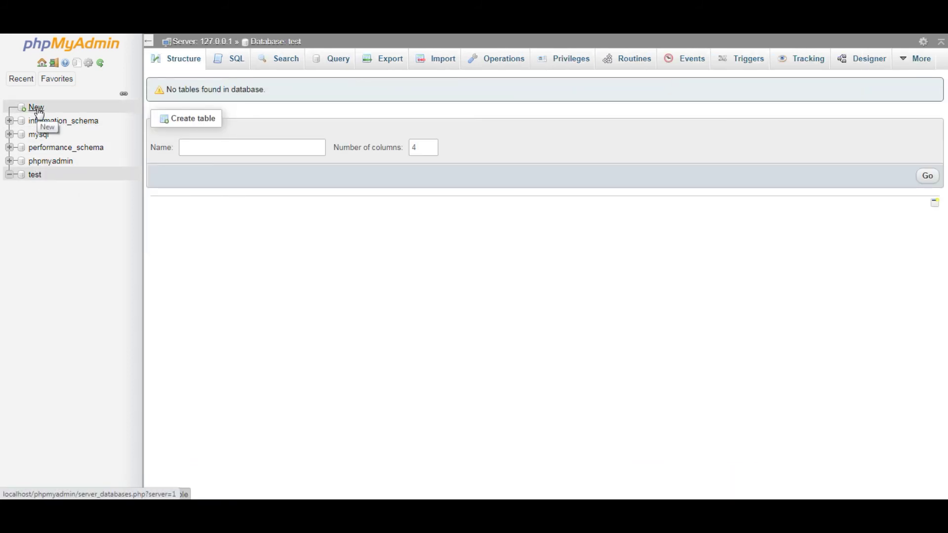
{"action": "left_click", "coordinate": [62, 75]}
{"action": "left_click", "coordinate": [42, 63]}
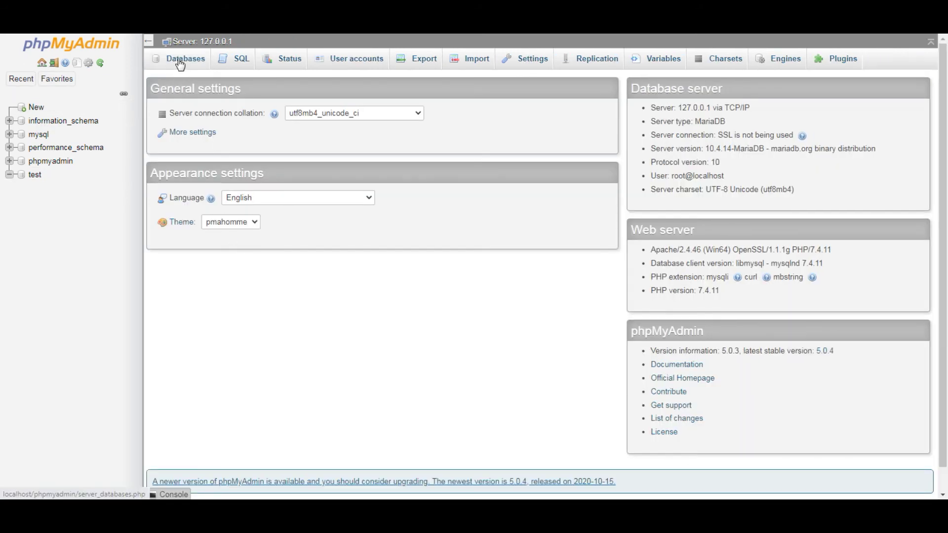
Open the database list and enter millioncodes as the name of the new database.
{"action": "left_click", "coordinate": [181, 65]}
{"action": "left_click", "coordinate": [225, 143]}
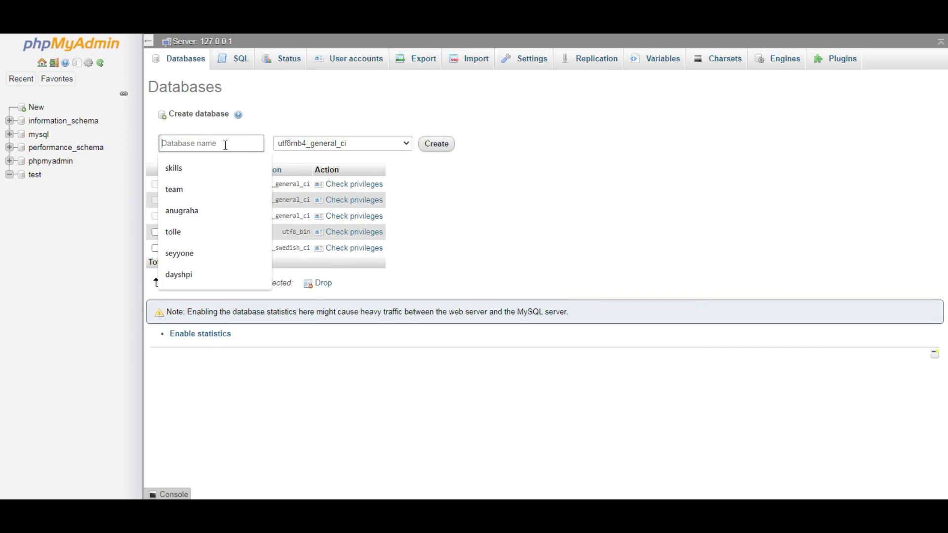
{"action": "type", "text": "test"}
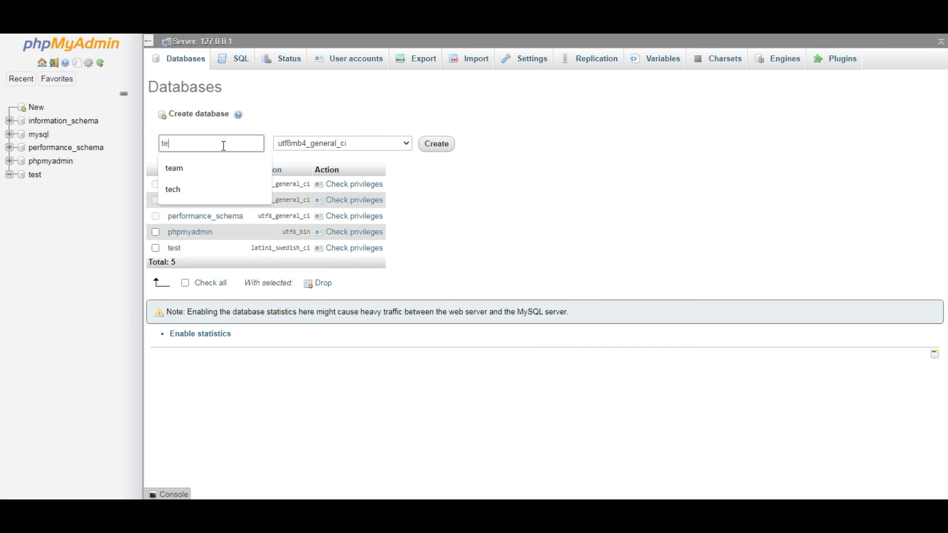
{"action": "key", "text": "BackSpace"}
{"action": "key", "text": "BackSpace"}
{"action": "key", "text": "BackSpace"}
{"action": "key", "text": "BackSpace"}
{"action": "type", "text": "millioncodes"}
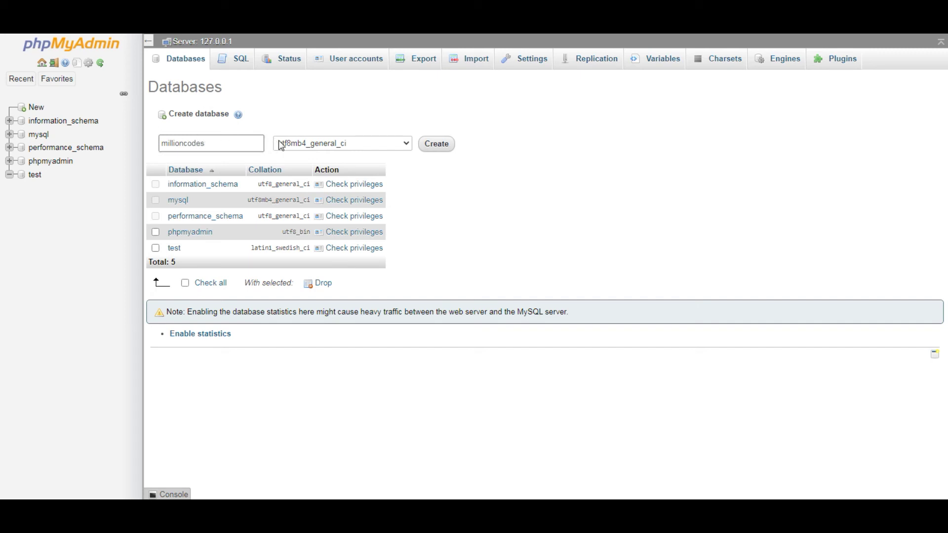
Set the new database's collation to the blank "Collation" entry and create the database.
{"action": "left_click", "coordinate": [321, 148]}
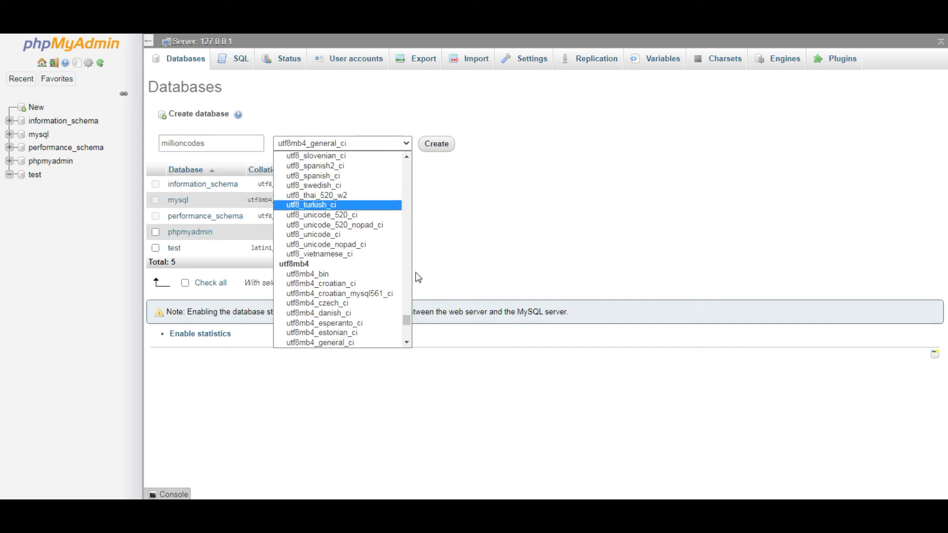
{"action": "left_click_drag", "start_coordinate": [407, 320], "coordinate": [429, 163]}
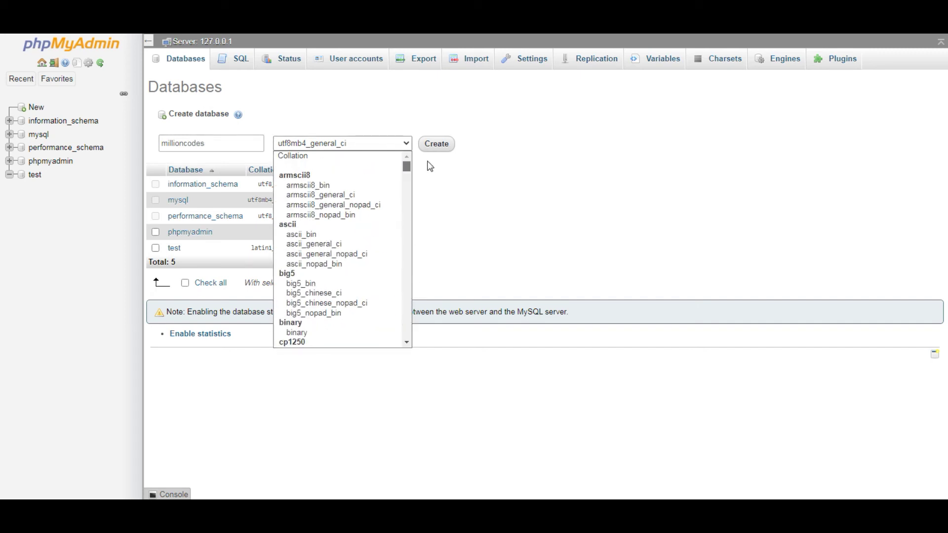
{"action": "left_click", "coordinate": [351, 158]}
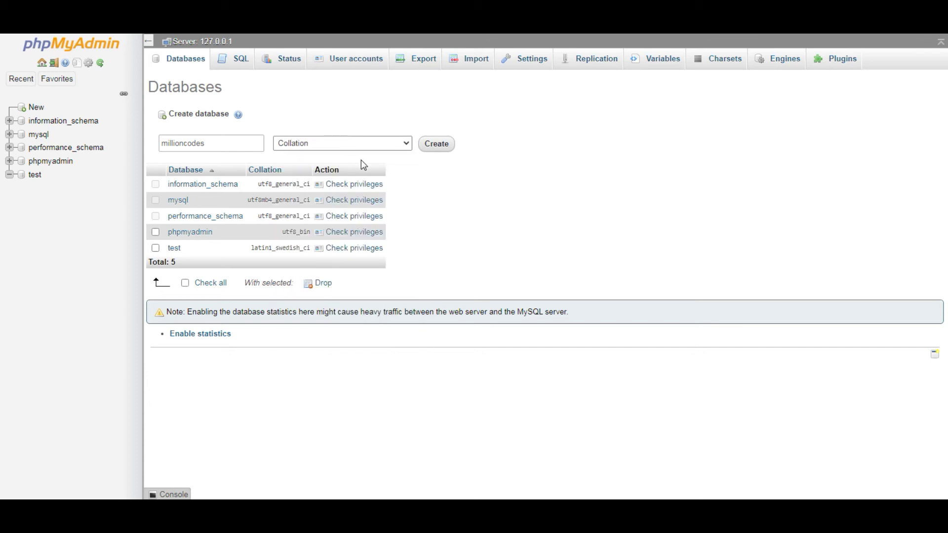
{"action": "left_click", "coordinate": [436, 146]}
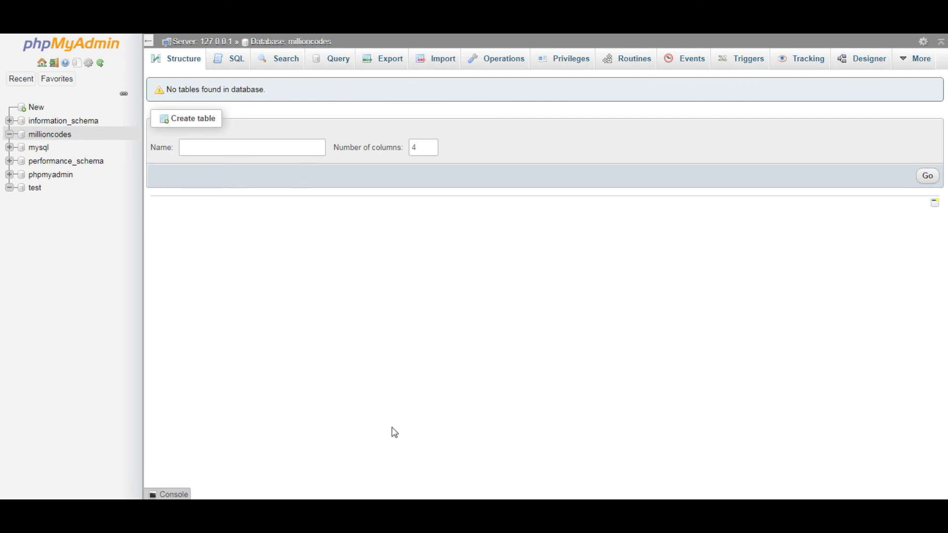
Switch to the XAMPP Control Panel, stop both Apache and MySQL, and start them again.
{"action": "left_click", "coordinate": [339, 495]}
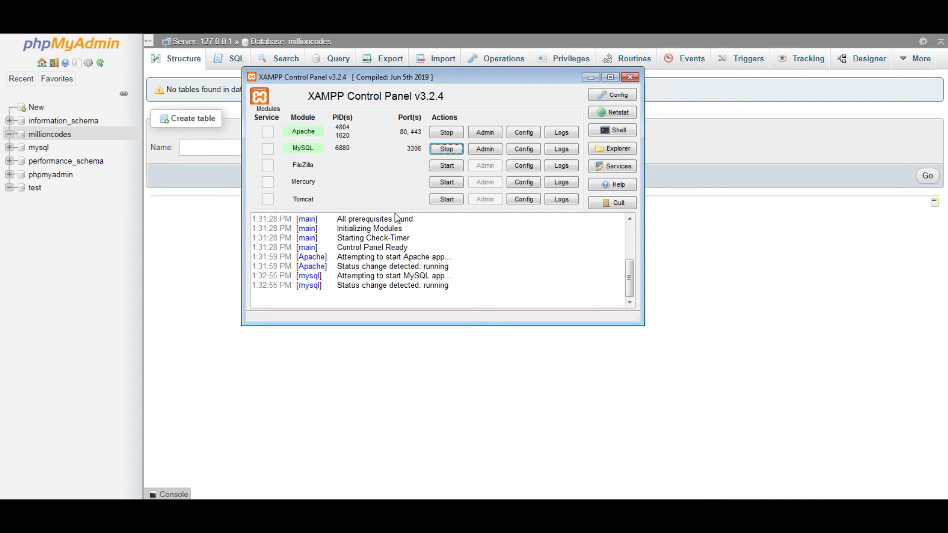
{"action": "left_click", "coordinate": [448, 136]}
{"action": "left_click", "coordinate": [446, 149]}
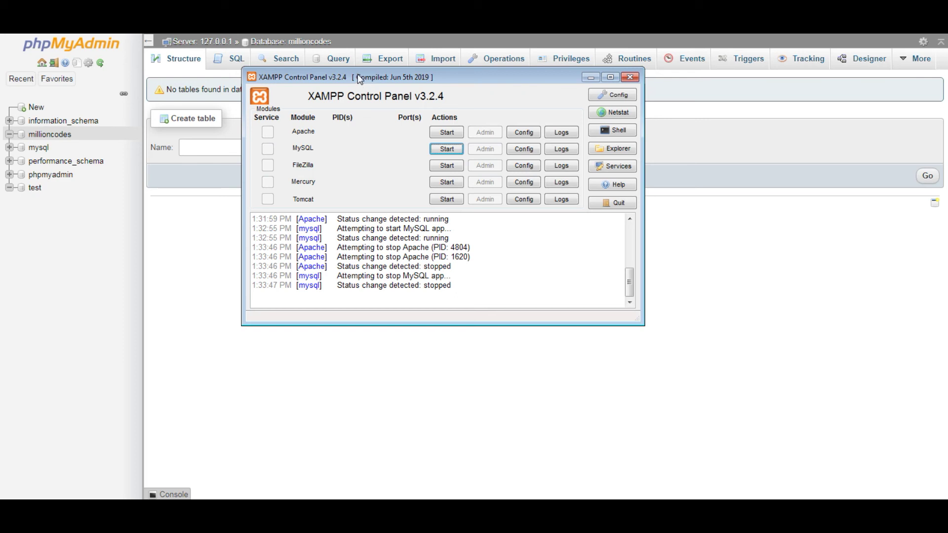
{"action": "double_click", "coordinate": [446, 132]}
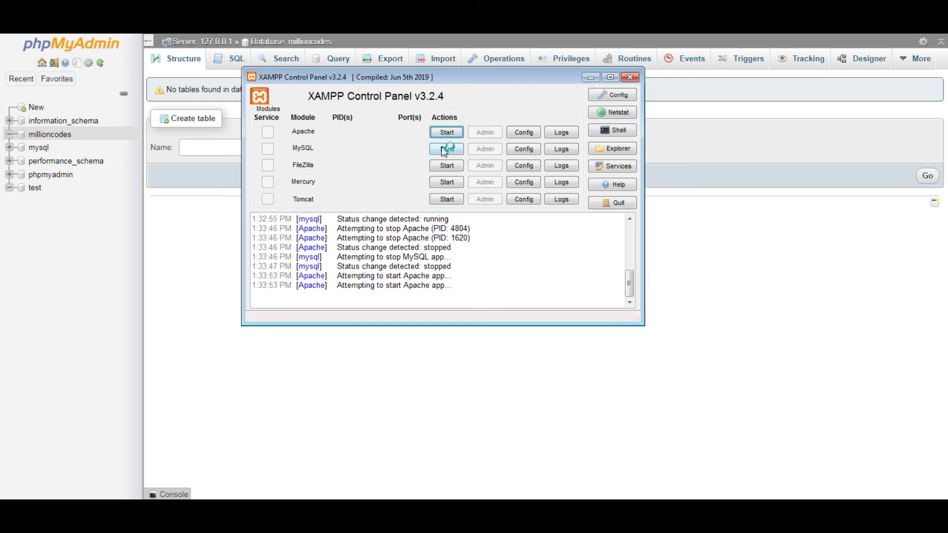
{"action": "left_click", "coordinate": [446, 149]}
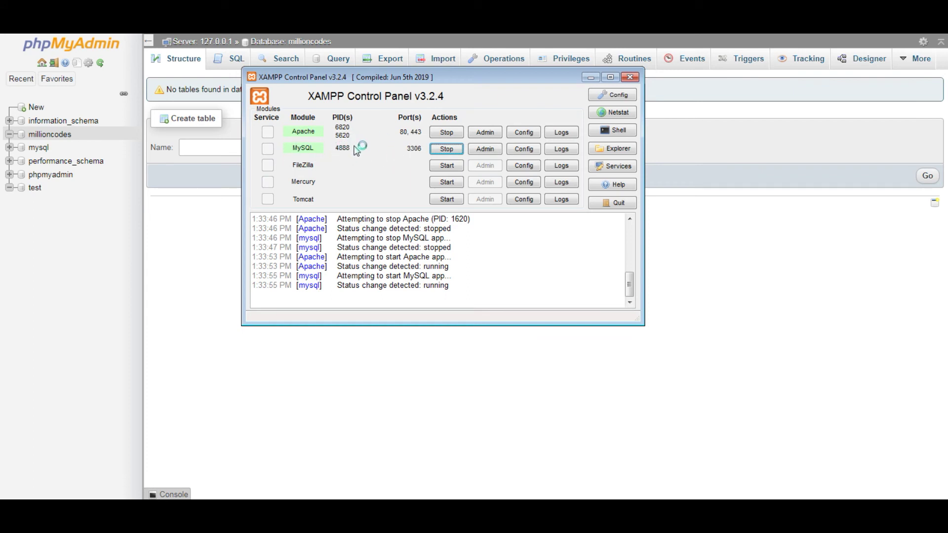
Switch to Windows Explorer and open the htdocs folder inside xampp on Local Disk (C:).
{"action": "key", "text": "super+e"}
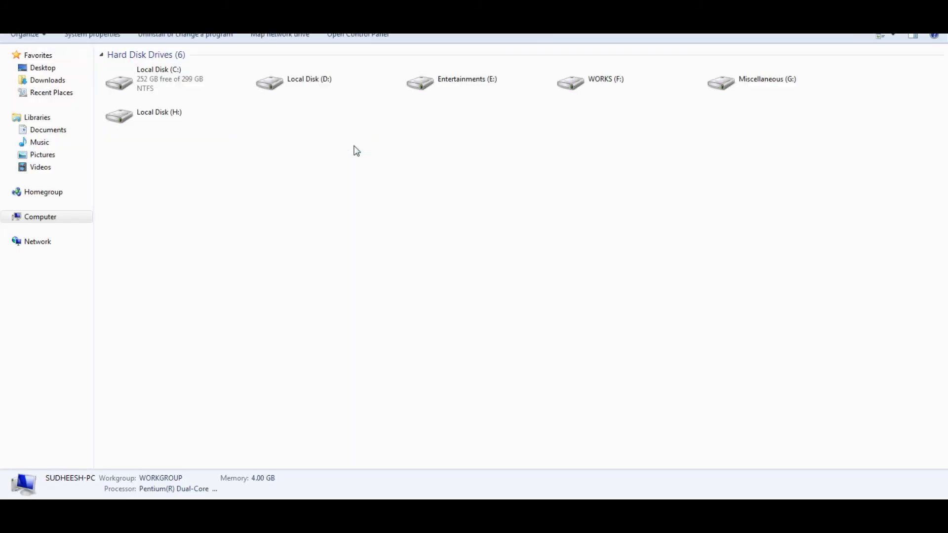
{"action": "left_click", "coordinate": [205, 79]}
{"action": "double_click", "coordinate": [204, 79]}
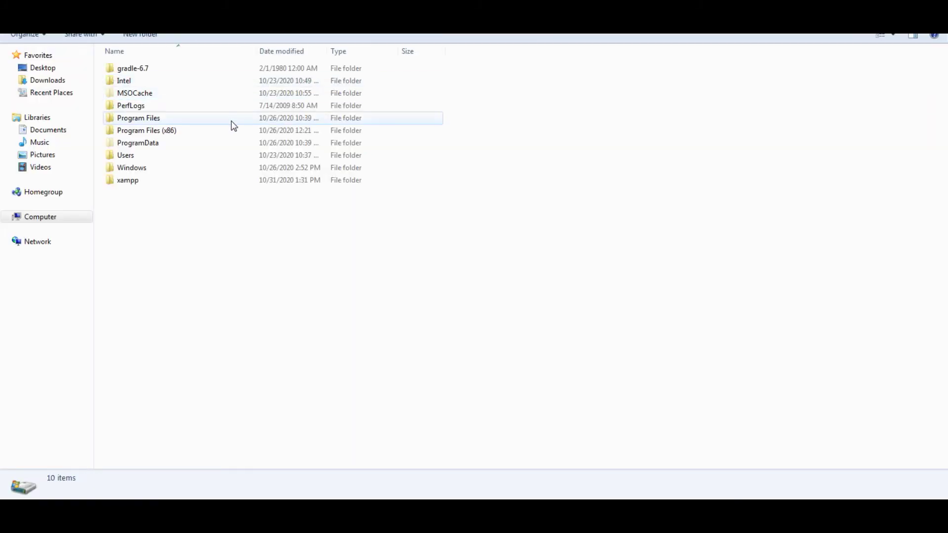
{"action": "double_click", "coordinate": [206, 181]}
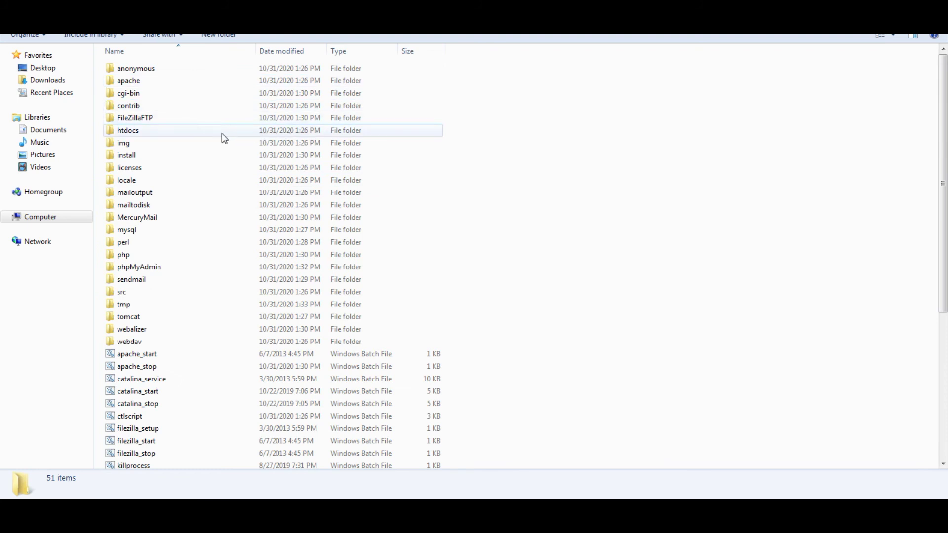
{"action": "double_click", "coordinate": [122, 133]}
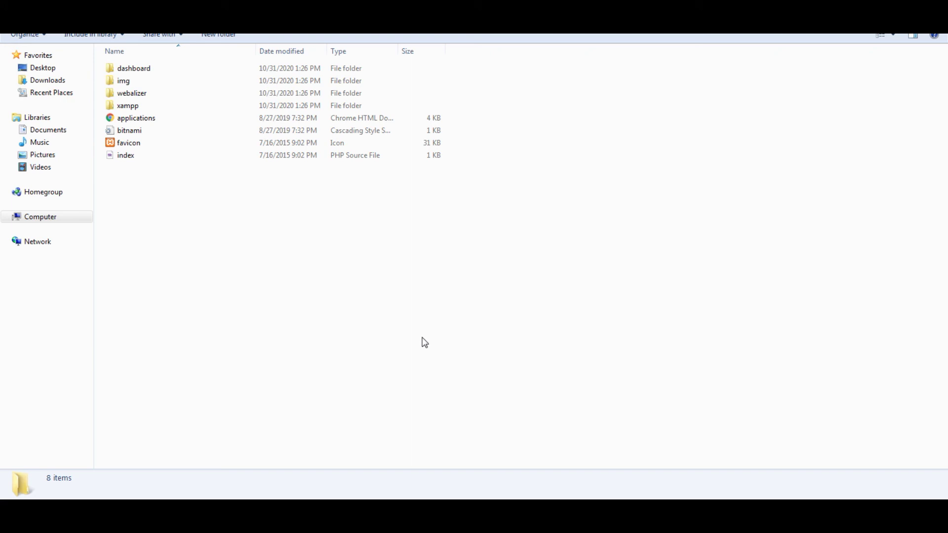
Bring up the XAMPP Control Panel and switch back to the millioncodes database page in the browser.
{"action": "left_click", "coordinate": [381, 517]}
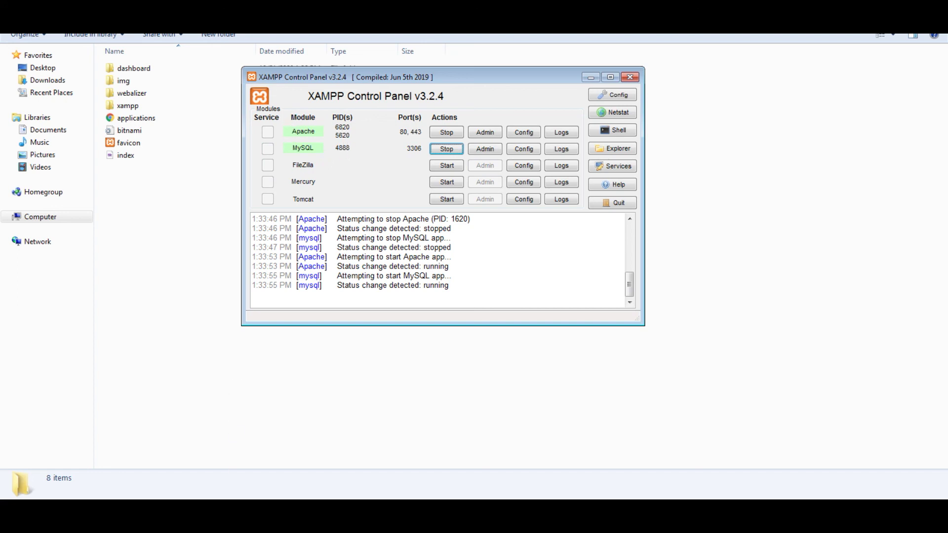
{"action": "mouse_move", "coordinate": [199, 510]}
{"action": "left_click", "coordinate": [194, 484]}
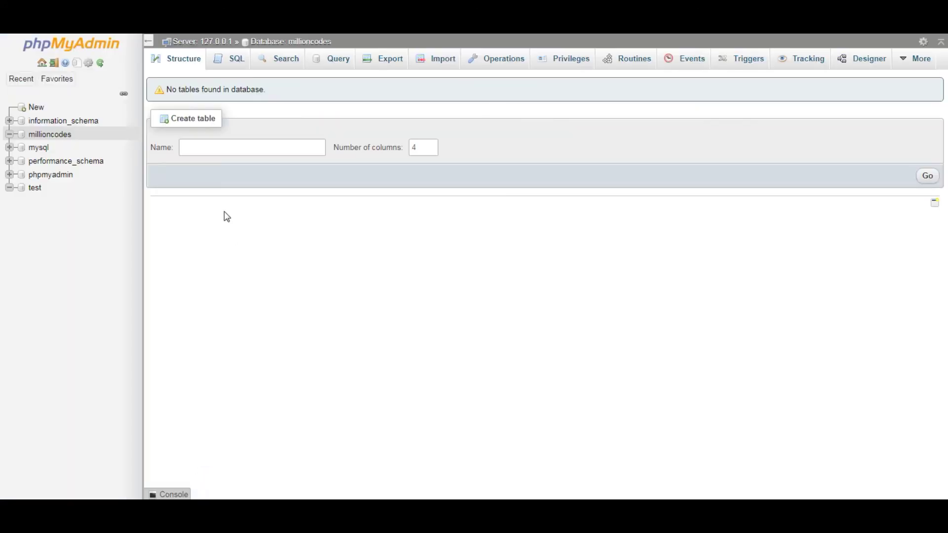